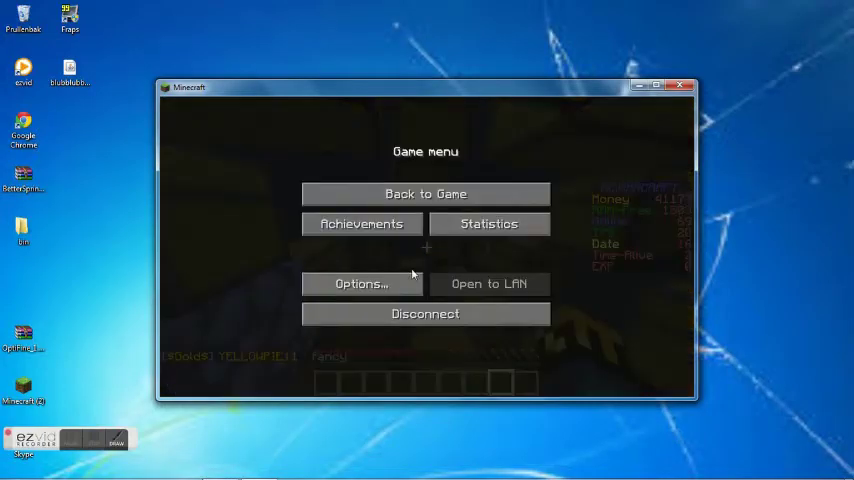
Close the video settings menus and send a /tpa teleport request to Famastic
click(406, 285)
click(376, 271)
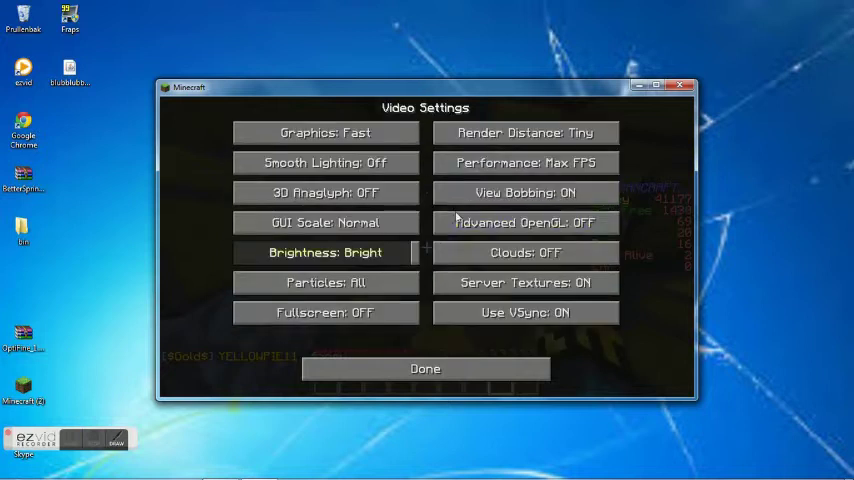
key(Escape)
text(/tpa fam)
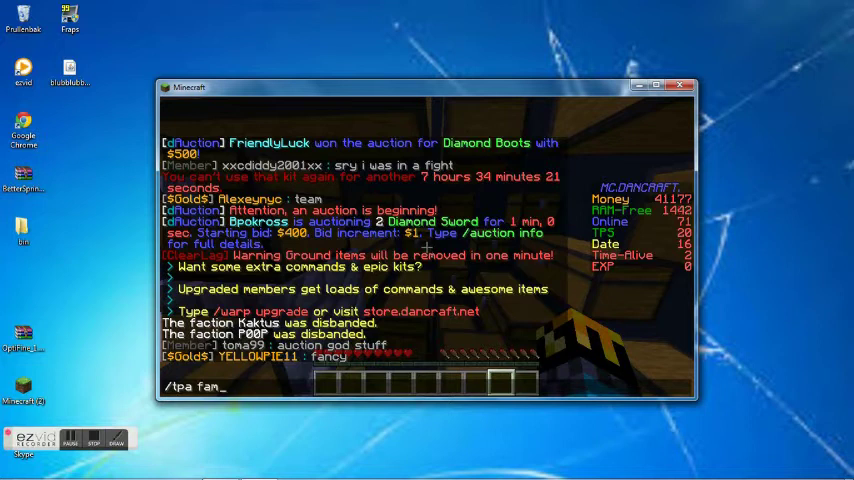
key(Return)
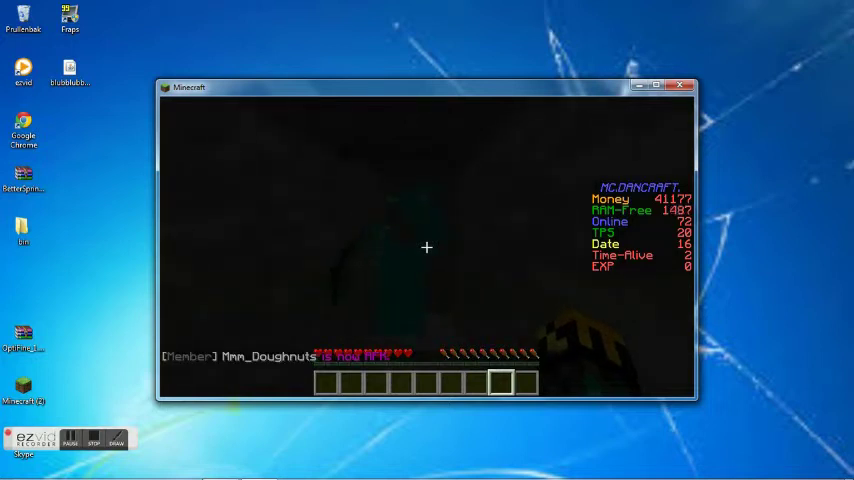
Hit Famastic twice in the chest room, then toggle the F3 debug overlay on and off
click(426, 247)
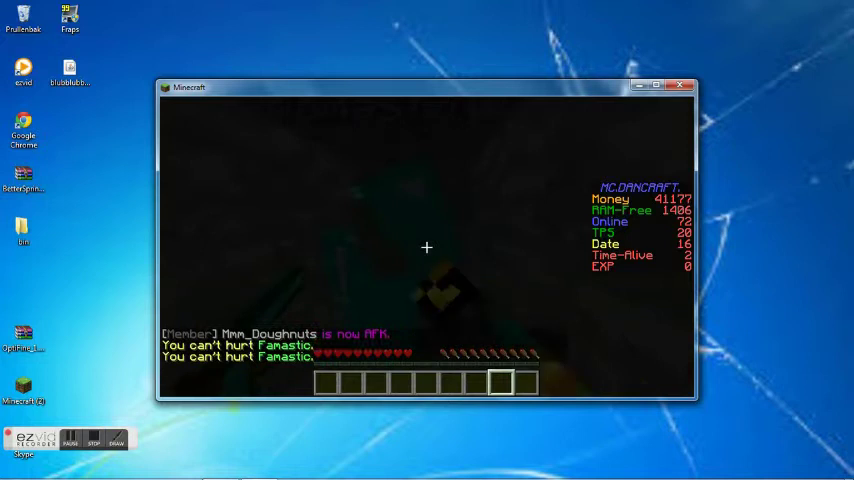
click(426, 247)
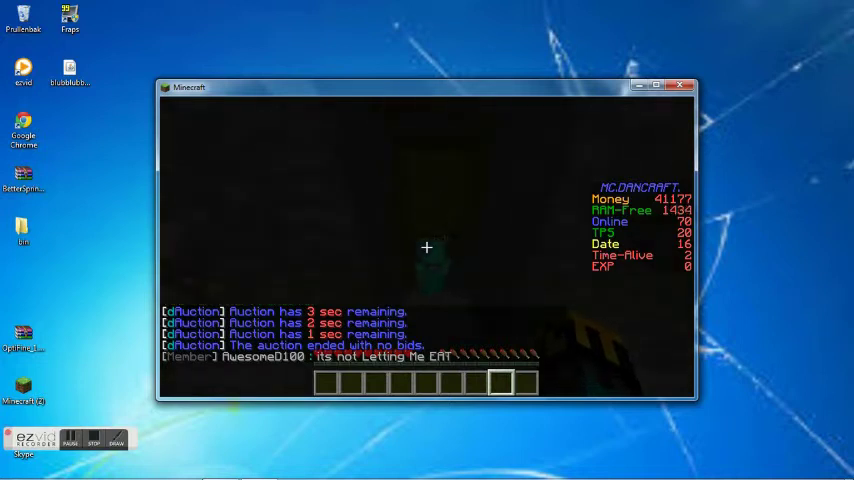
key(F3)
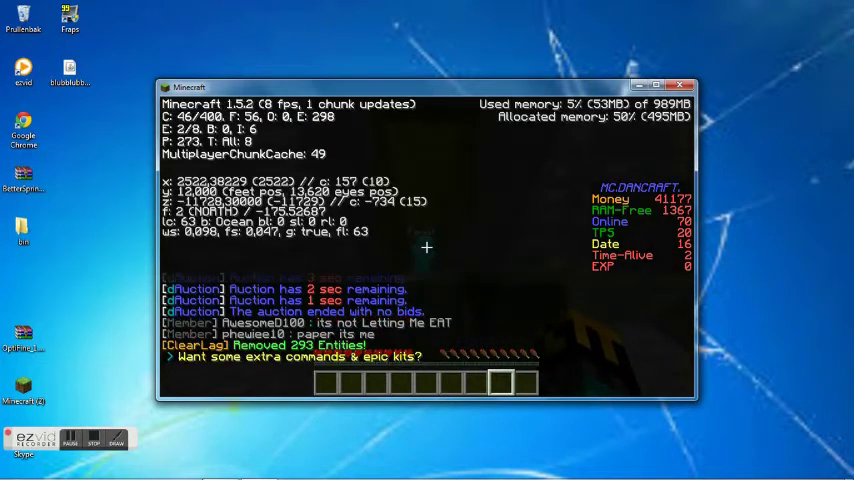
key(F3)
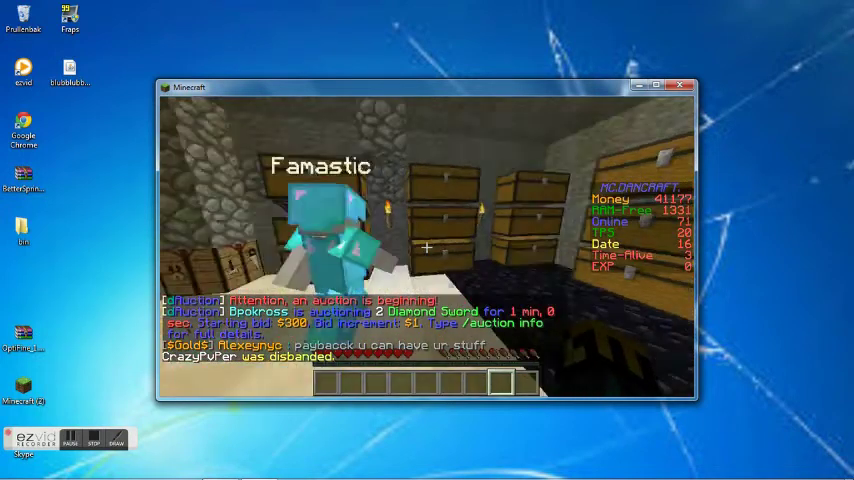
Take the diamond tools and the TNT stack from the first large chest
right_click(427, 248)
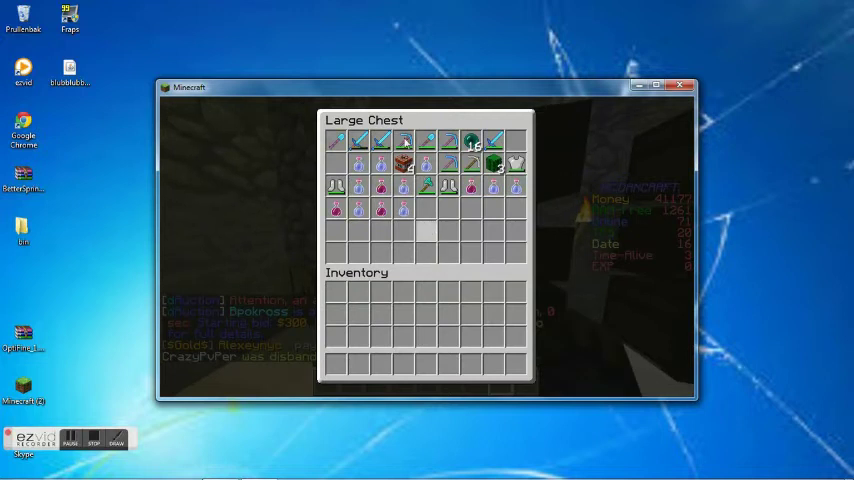
shift+click(403, 141)
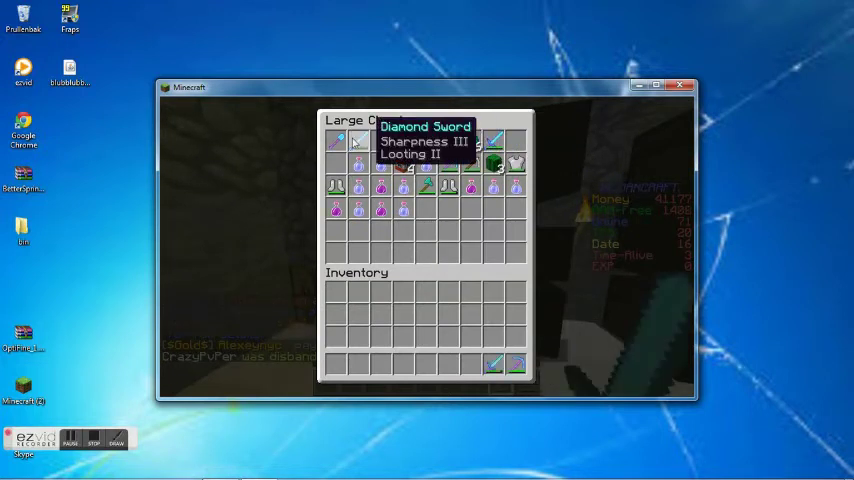
shift+click(358, 141)
shift+click(426, 141)
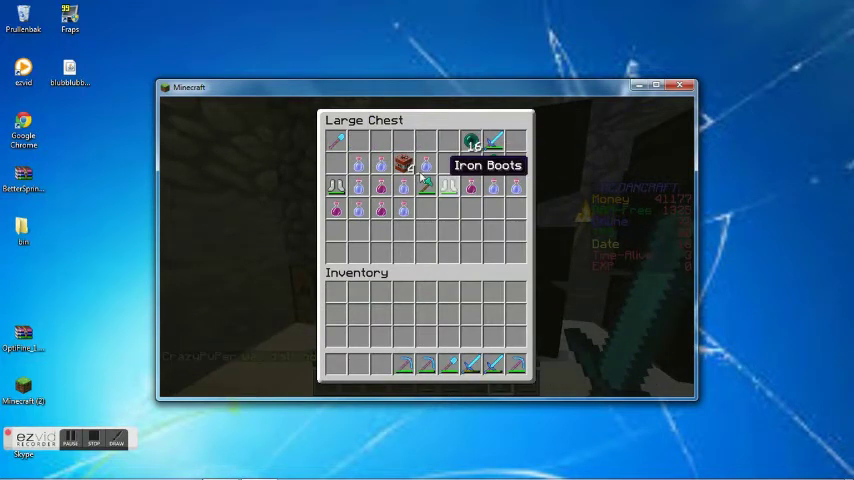
shift+click(403, 164)
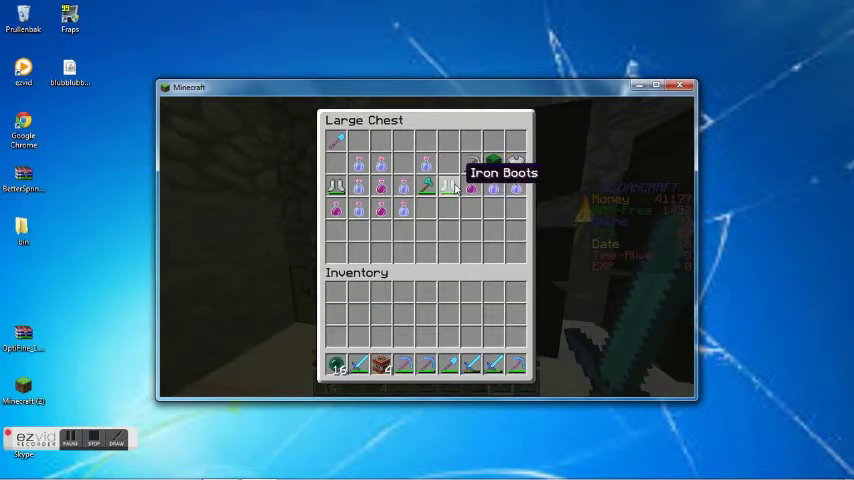
key(e)
Check the armour chest, then take creeper spawn eggs and a pickaxe from the emerald chest
right_click(427, 243)
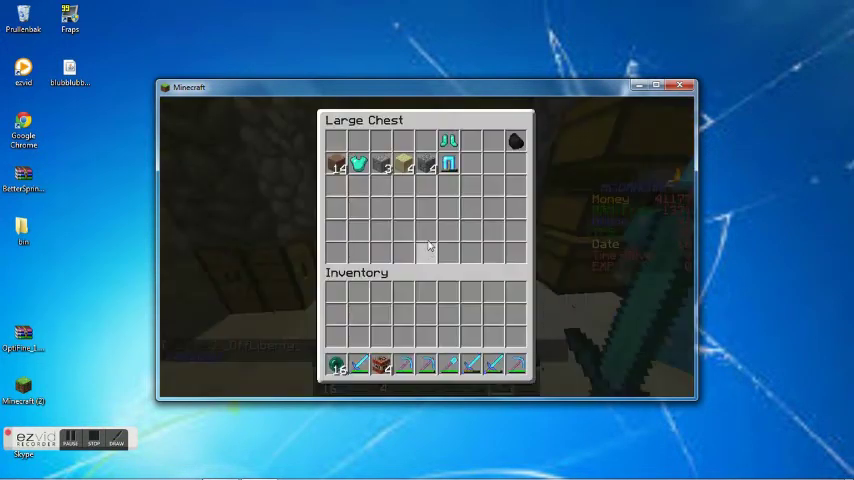
key(e)
right_click(427, 243)
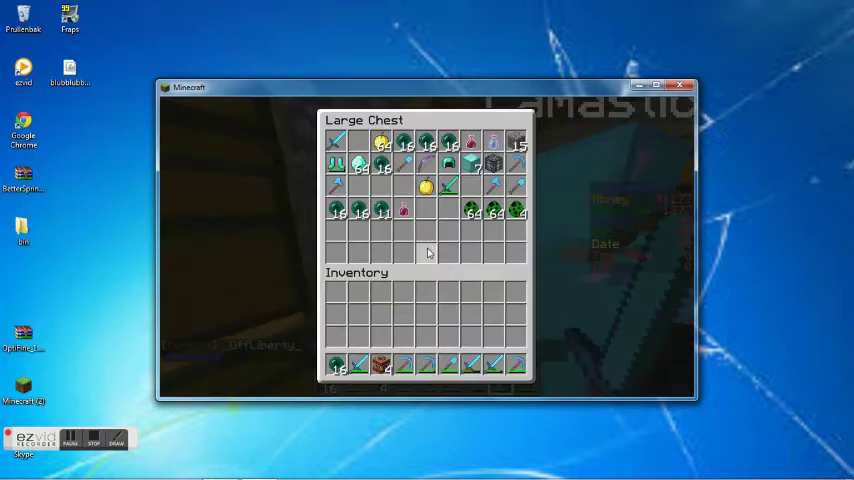
shift+click(471, 209)
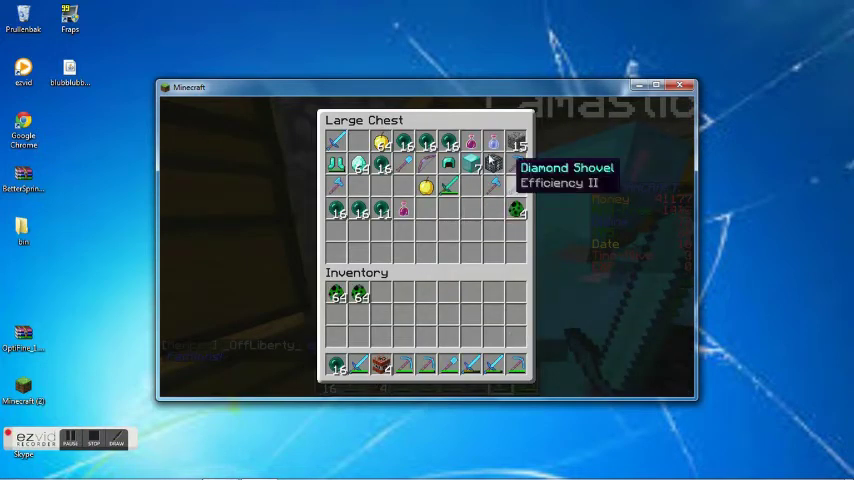
shift+click(516, 165)
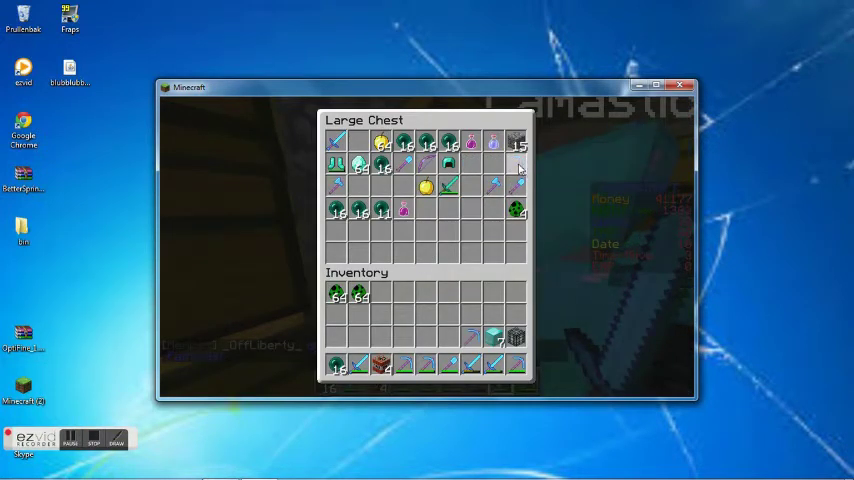
right_click(437, 90)
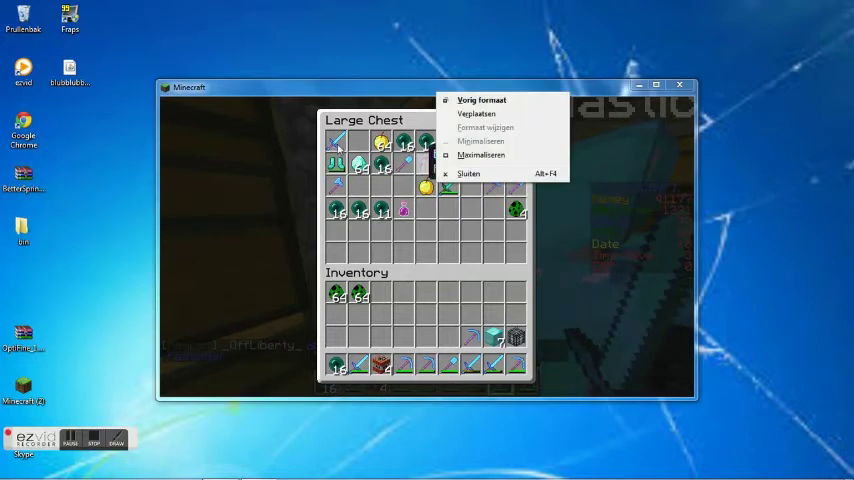
key(Escape)
Take the diamond, diamond sword and 64 golden apples, then find the next chest empty
shift+click(359, 165)
shift+click(337, 142)
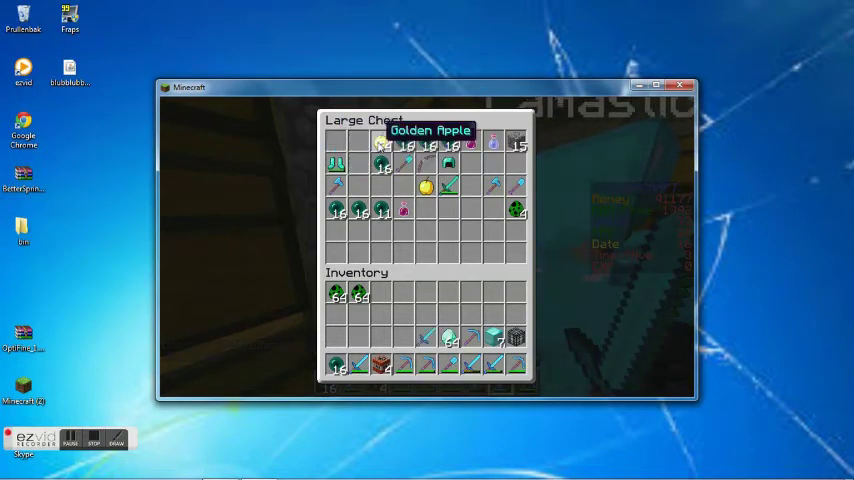
shift+click(381, 143)
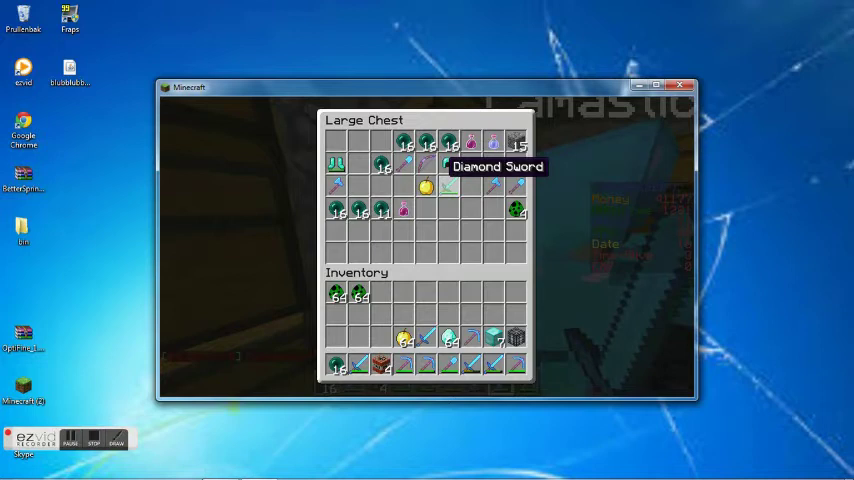
key(Escape)
right_click(427, 247)
key(Escape)
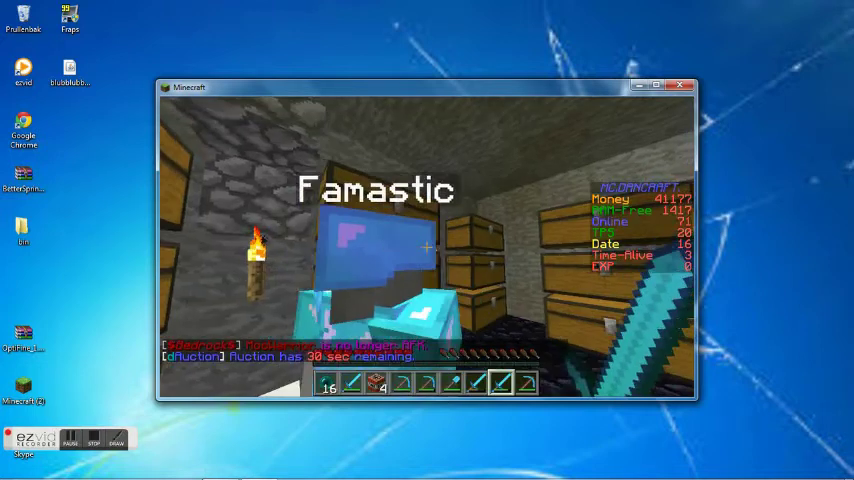
Take the Nether Star, diamond sword, diamond leggings and pickaxes from the diamond armour chest
right_click(427, 247)
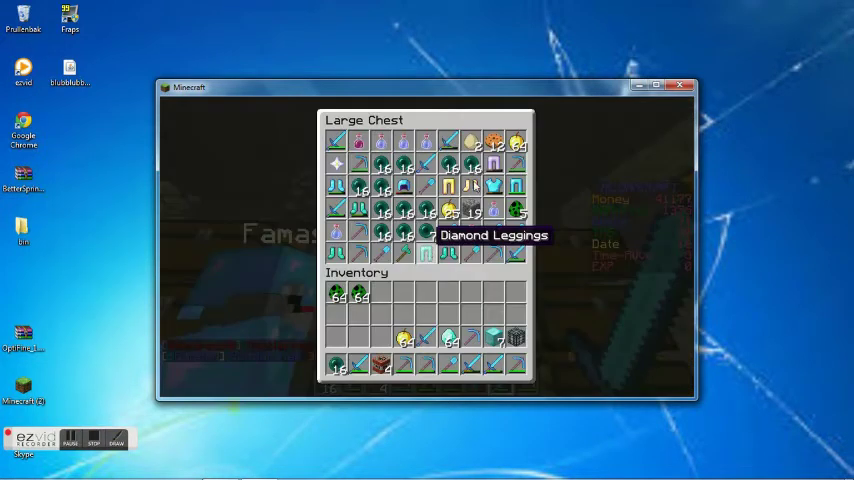
shift+click(336, 164)
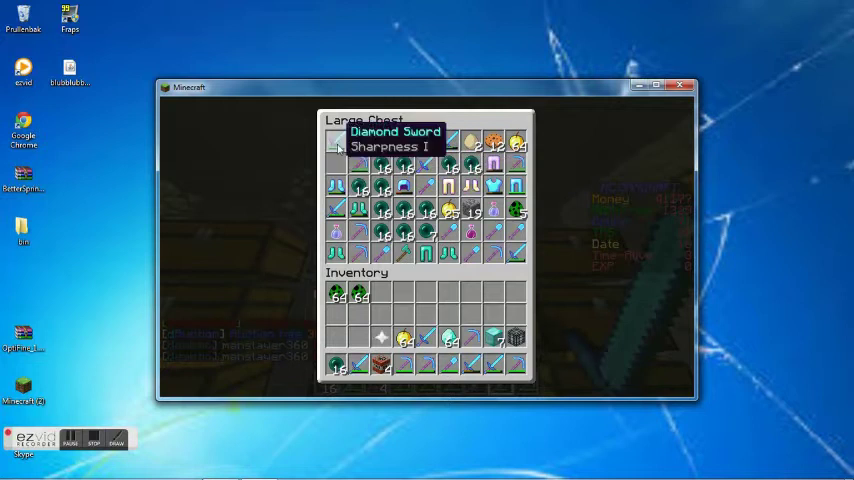
shift+click(338, 148)
shift+click(337, 186)
shift+click(358, 252)
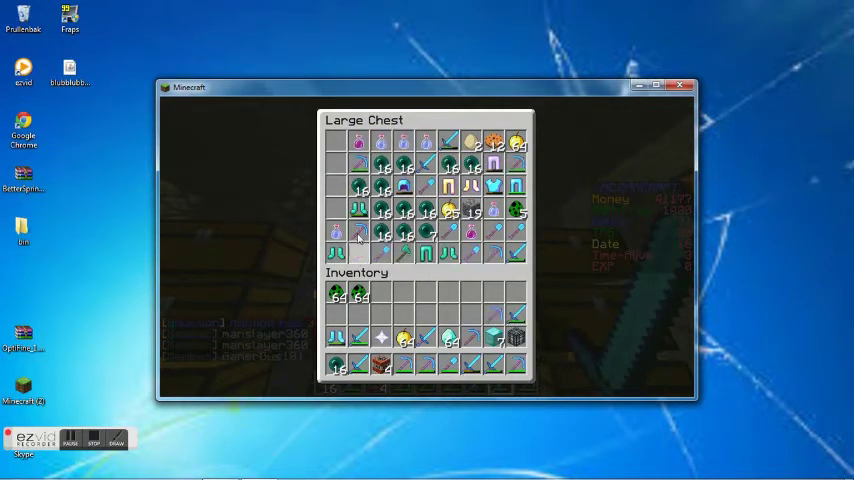
shift+click(381, 252)
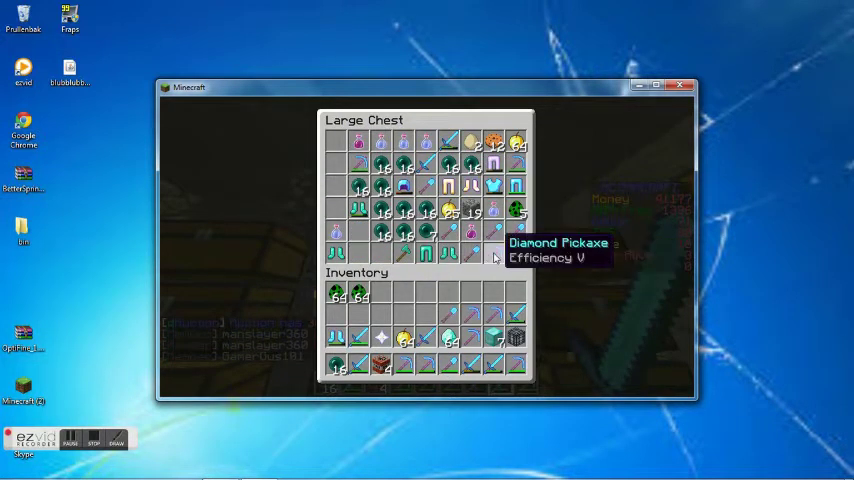
shift+click(494, 252)
shift+click(516, 164)
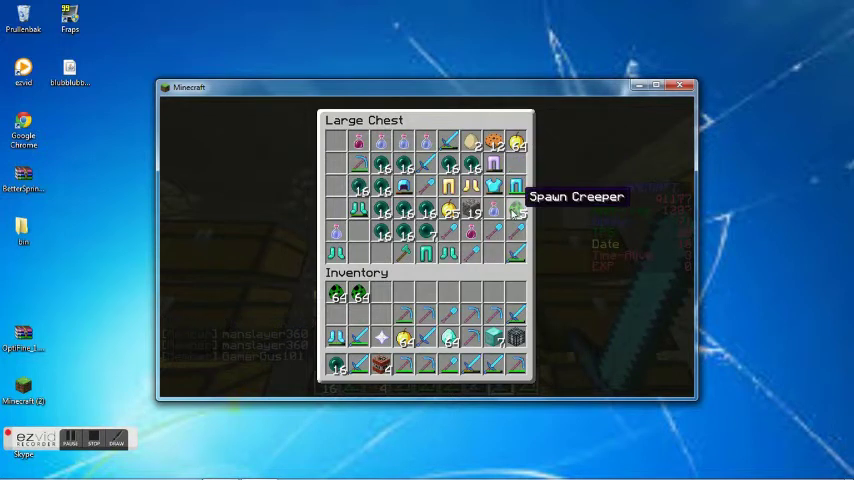
Take the creeper eggs, a potion, golden leggings and boots, and diamond leggings and boots
shift+click(516, 208)
shift+click(448, 186)
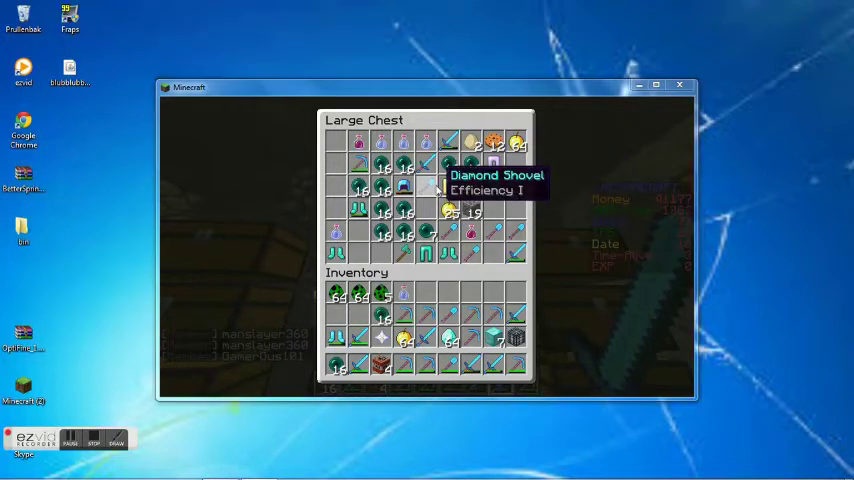
shift+click(427, 208)
shift+click(470, 186)
shift+click(516, 186)
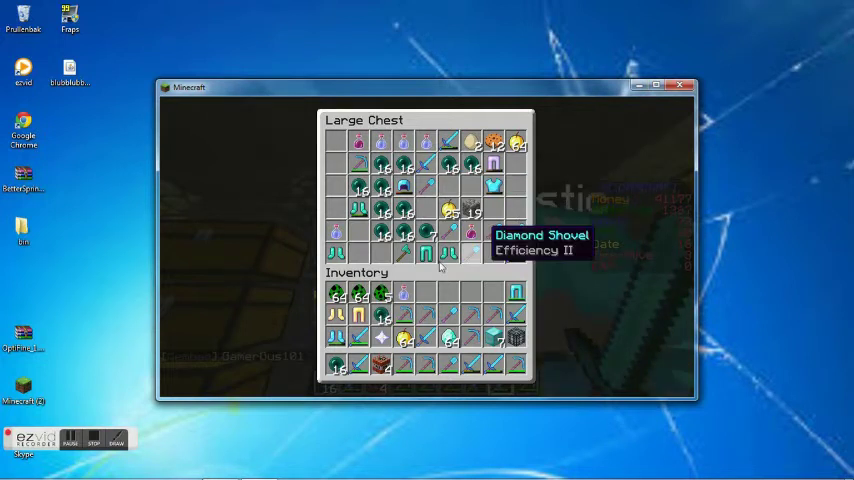
shift+click(427, 252)
shift+click(448, 252)
key(Escape)
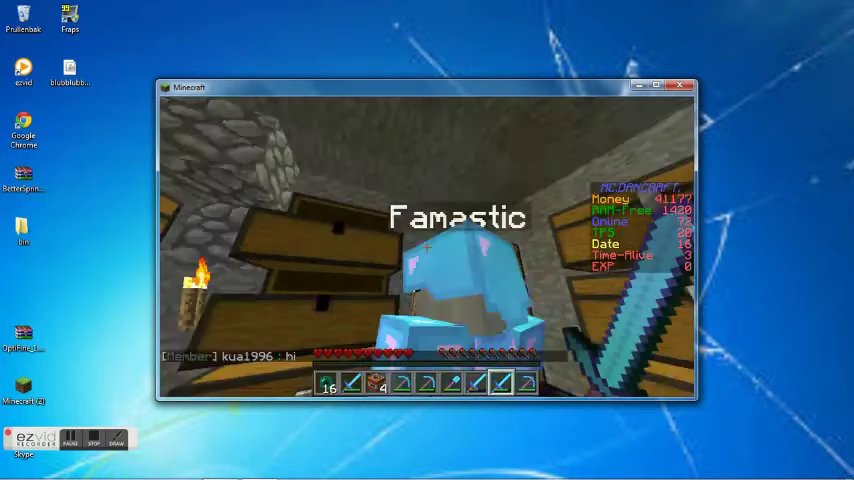
Check a neighbouring chest, then open the fuller large chest beside it
right_click(427, 247)
key(Escape)
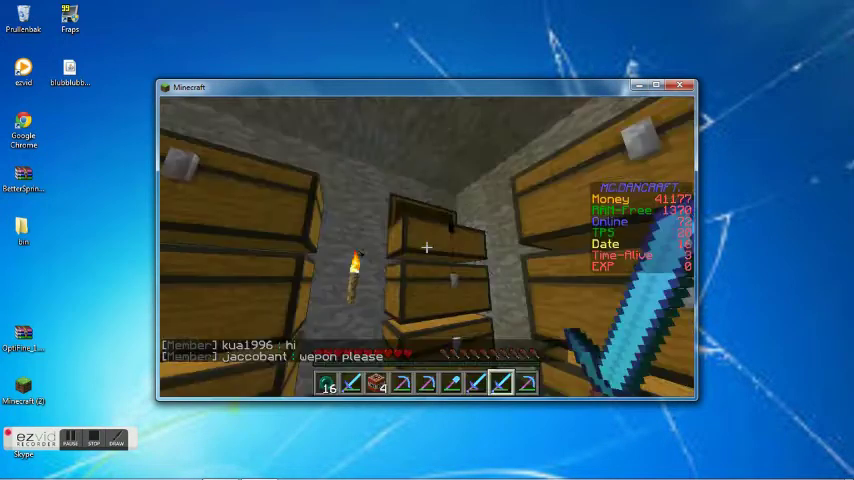
right_click(427, 247)
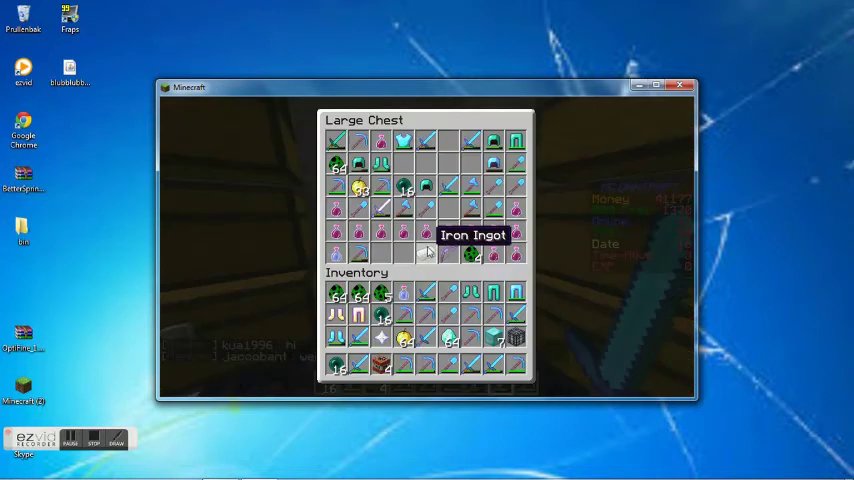
Take the creeper egg stack and send /home base to teleport home
shift+click(336, 164)
key(Escape)
text(t)
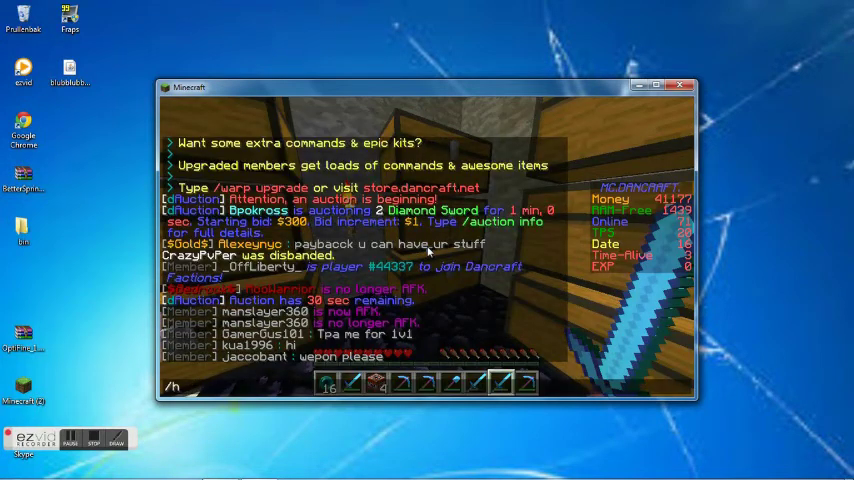
text(/hio)
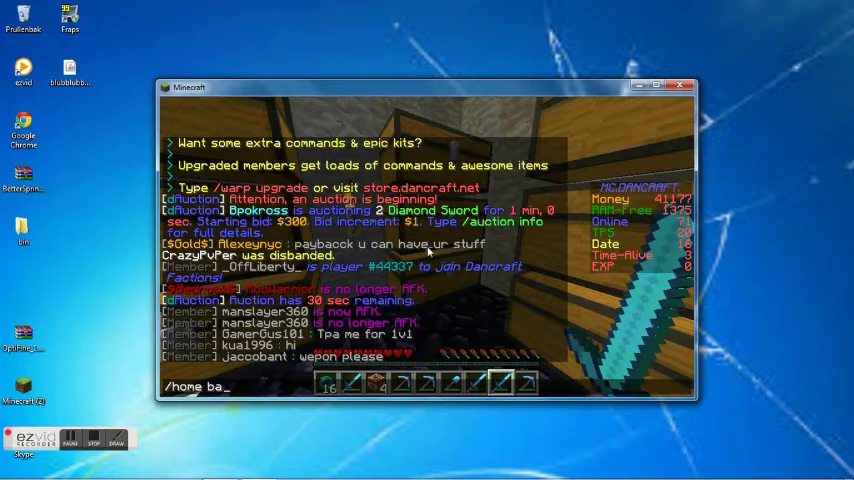
key(Return)
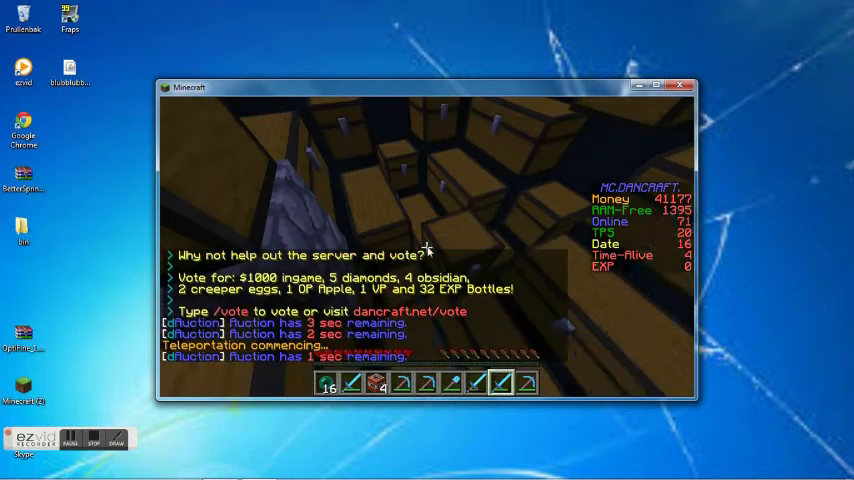
Deposit the sword, creeper eggs, leggings, boots, ender pearls, brick and swiftness potion in a home chest
right_click(426, 248)
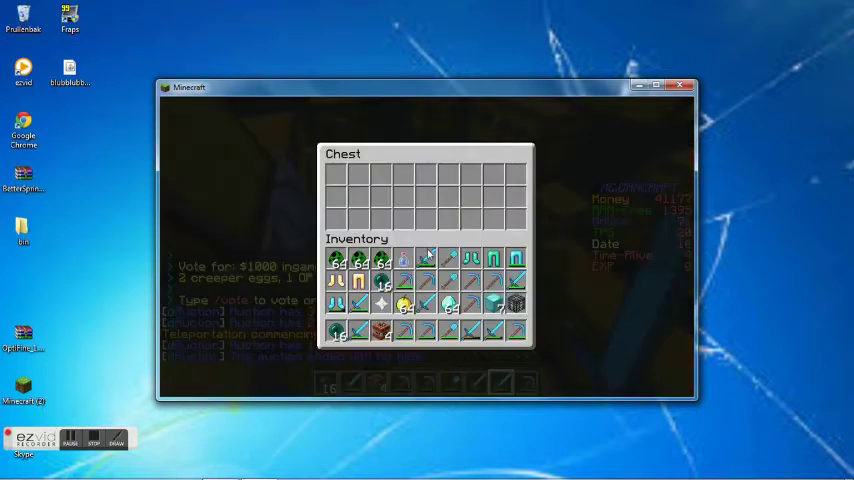
shift+click(426, 260)
shift+click(336, 260)
shift+click(381, 260)
shift+click(358, 282)
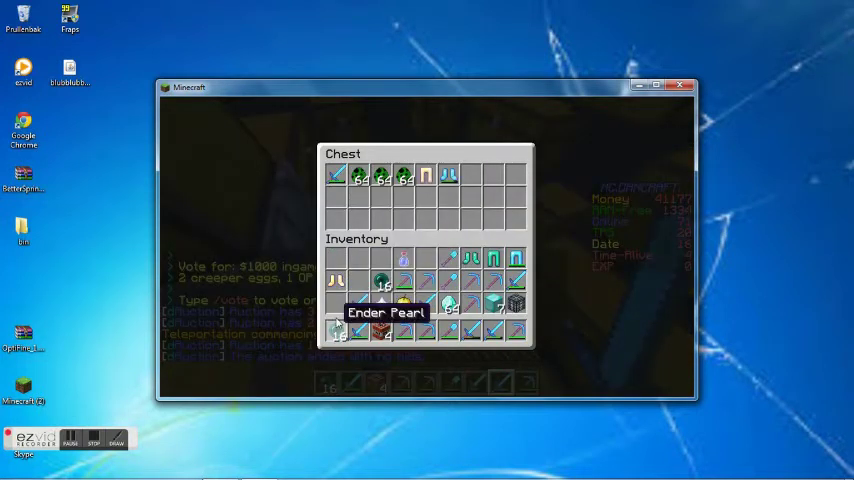
shift+click(336, 331)
shift+click(381, 282)
shift+click(381, 331)
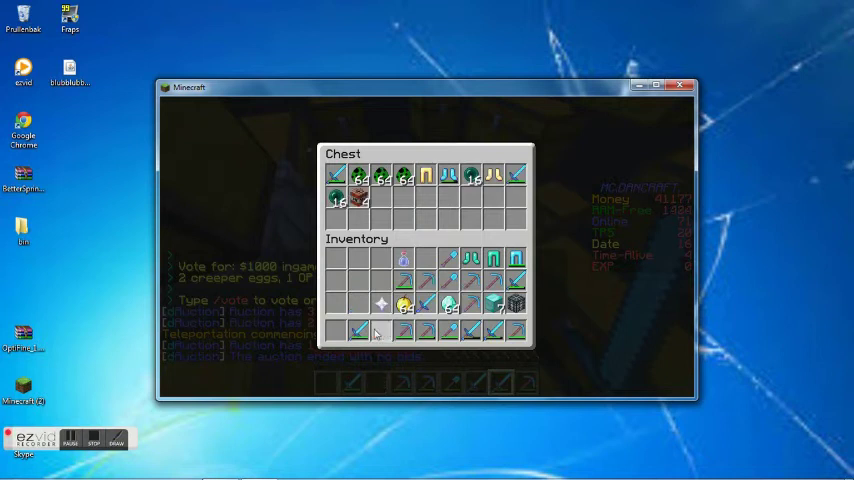
shift+click(381, 303)
shift+click(403, 260)
Fill the rest of that chest with the pickaxes, gold nuggets, shovels and diamond leggings
shift+click(405, 289)
shift+click(406, 303)
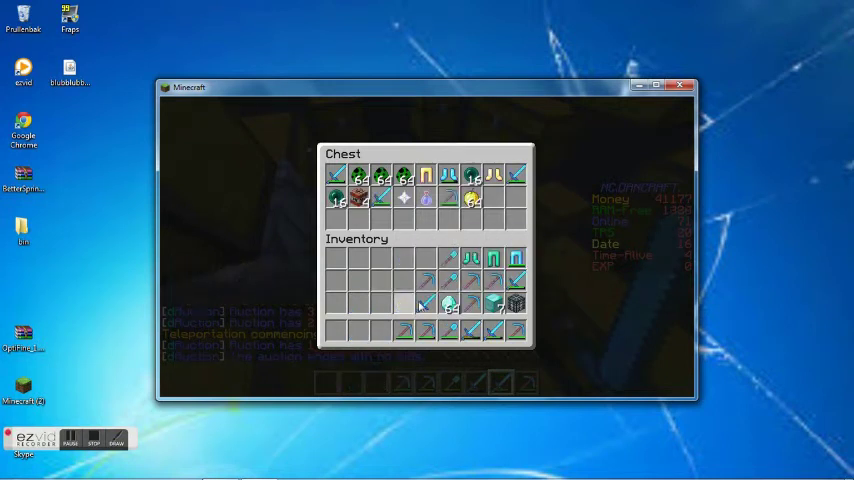
shift+click(428, 284)
shift+click(450, 262)
shift+click(450, 283)
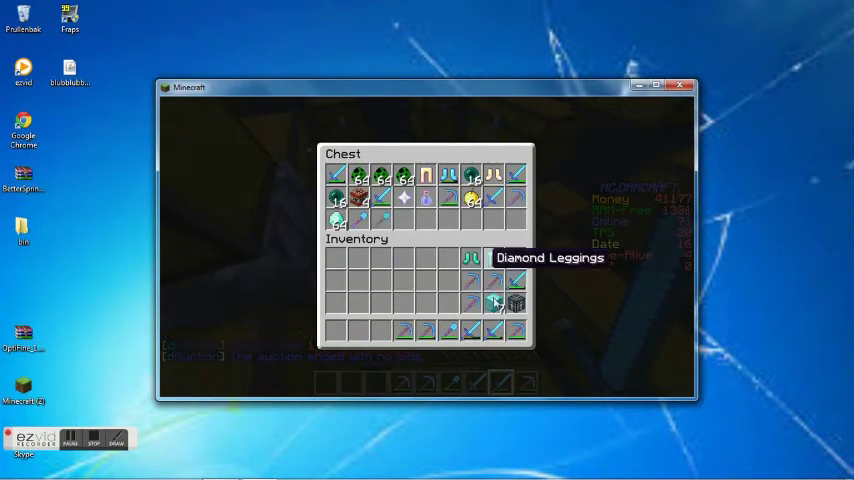
shift+click(470, 260)
shift+click(493, 282)
shift+click(470, 282)
shift+click(493, 259)
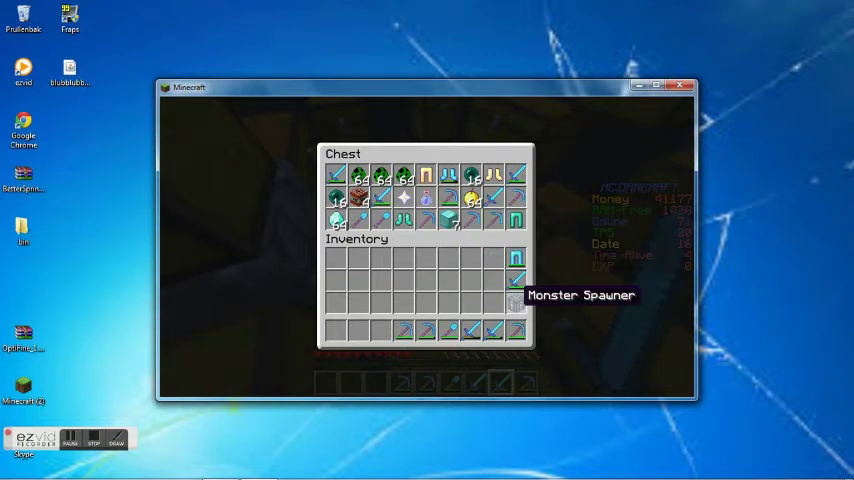
key(Escape)
Store the leggings, monster spawner, sword and remaining tools in the next chest, holding the diamond pickaxe
right_click(428, 247)
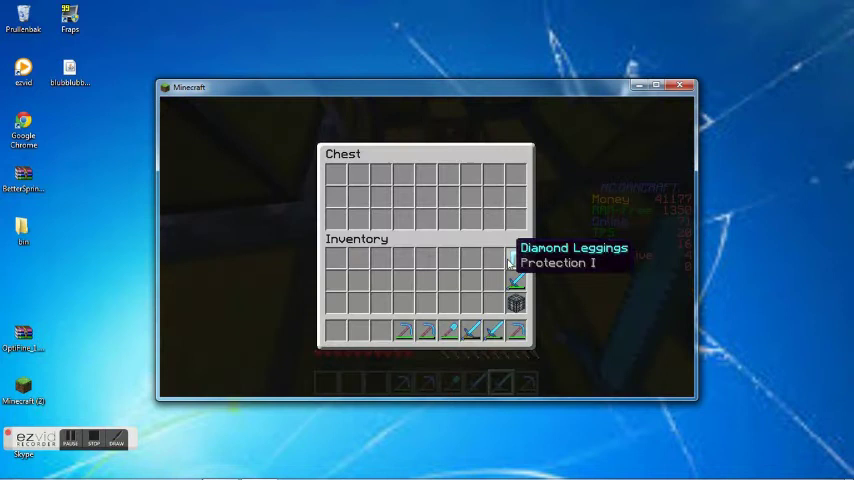
shift+click(515, 259)
shift+click(515, 303)
shift+click(515, 330)
shift+click(515, 282)
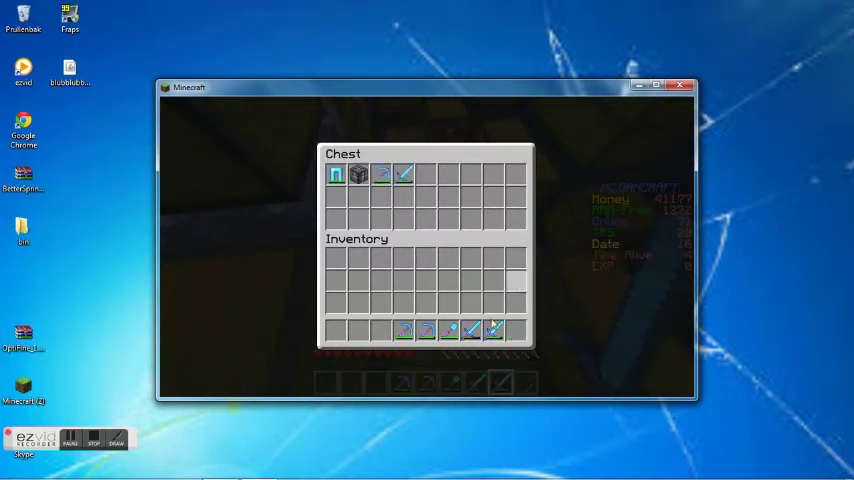
shift+click(494, 330)
shift+click(449, 330)
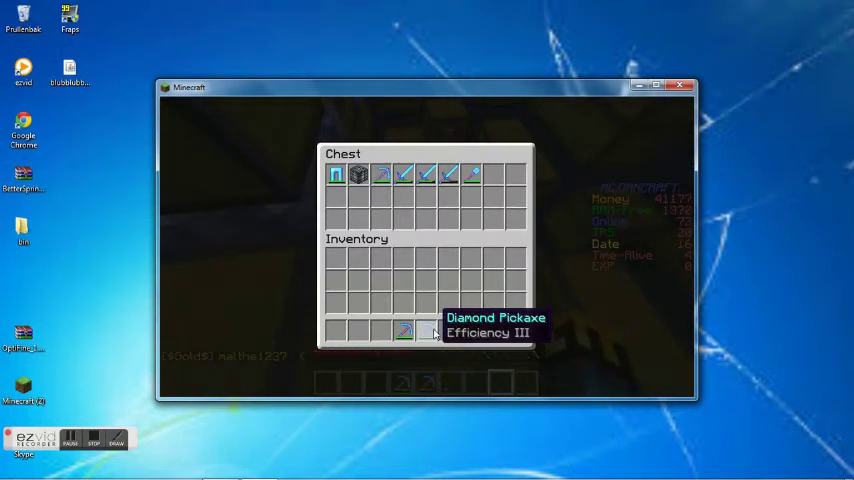
key(Escape)
key(4)
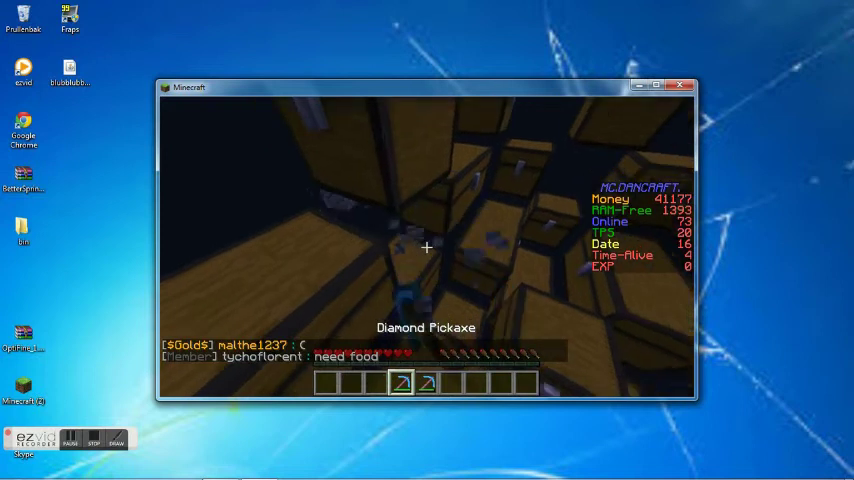
Store the pickaxe in the large chest and send the /tpa request to the teammate twice
right_click(426, 247)
shift+click(404, 368)
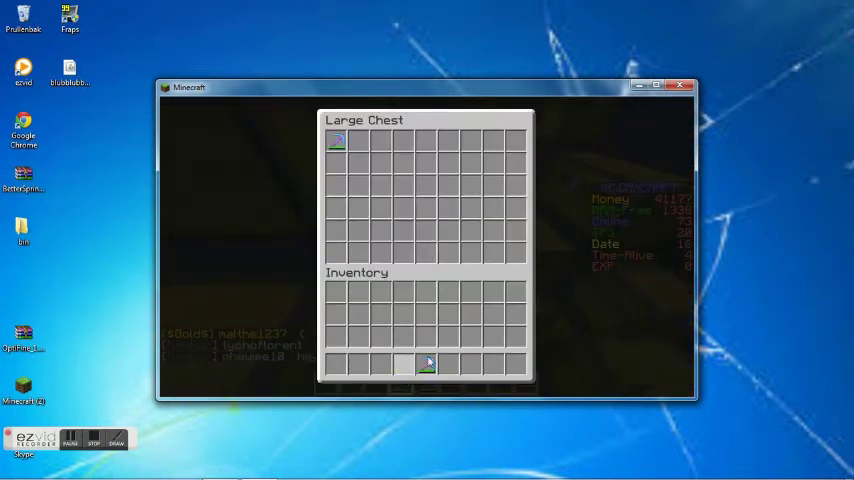
key(Escape)
text(/tpa fam)
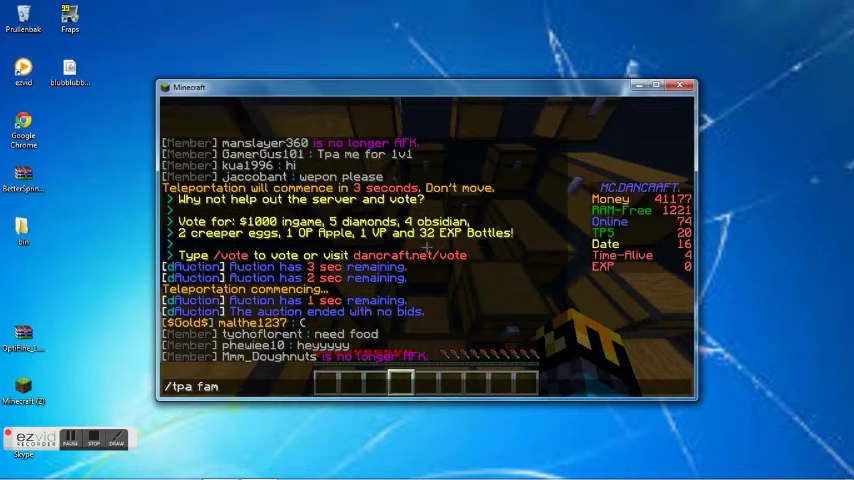
key(Return)
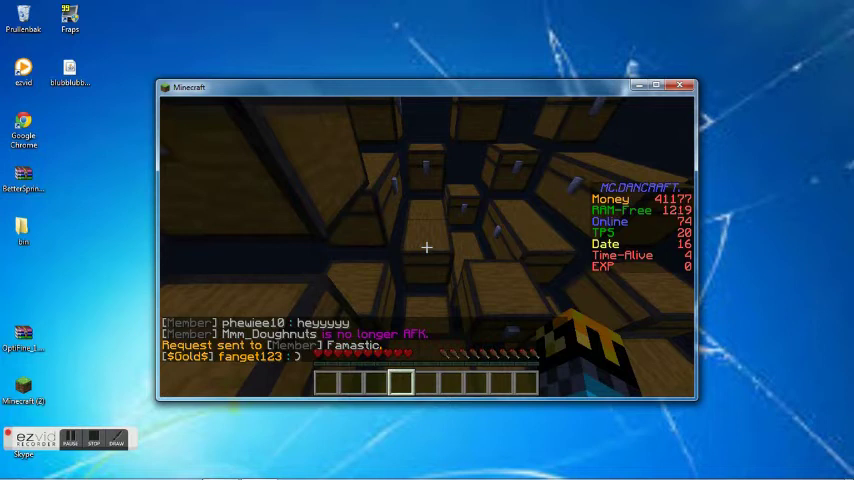
text(/tpa fa)
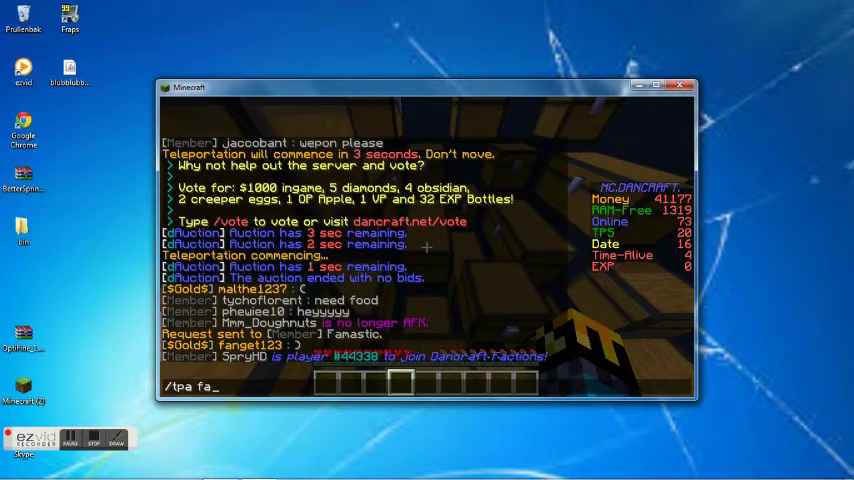
text(m)
key(Return)
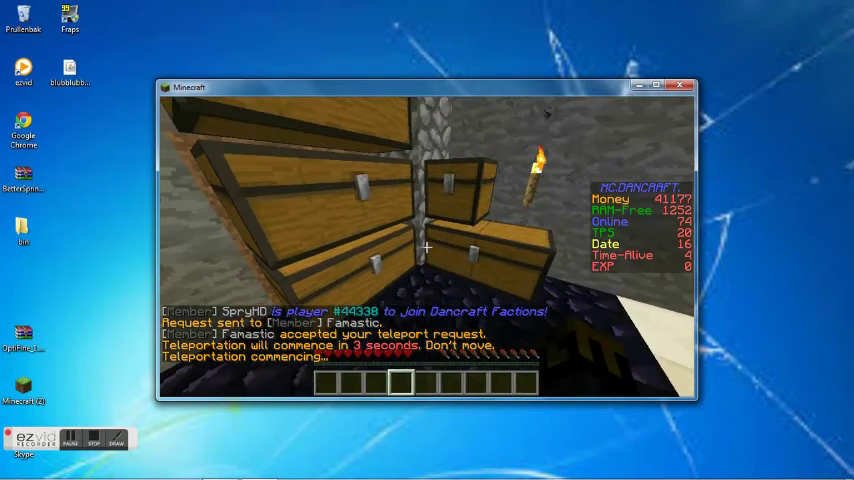
Check the chests in Famastic's room for the diamond armour
right_click(427, 246)
key(Escape)
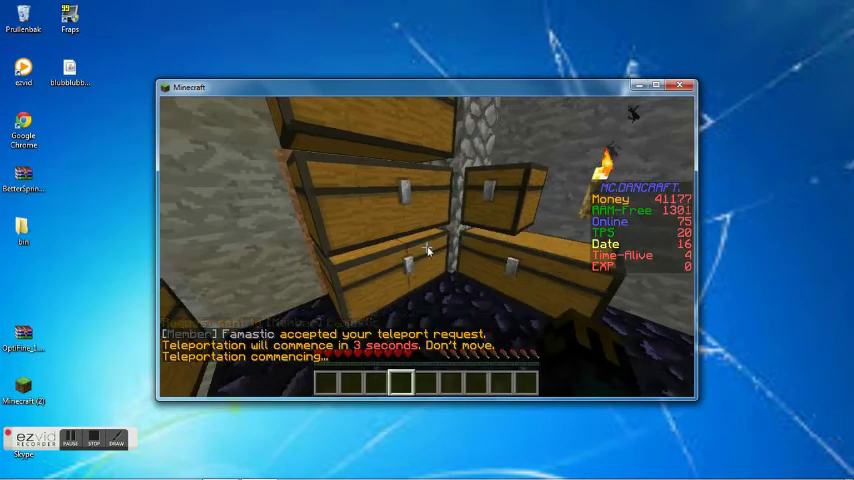
right_click(427, 246)
key(Escape)
Take the diamond sword, helmet, chestplate, leggings and boots out of the chest
right_click(427, 246)
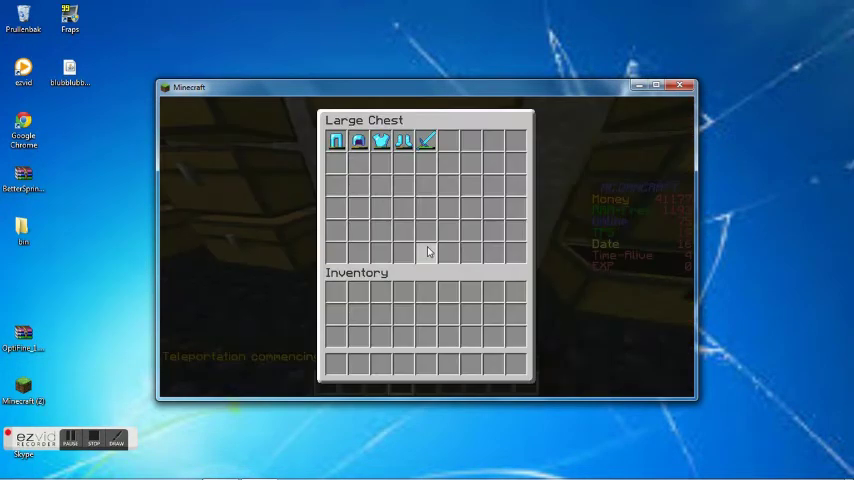
shift+click(426, 141)
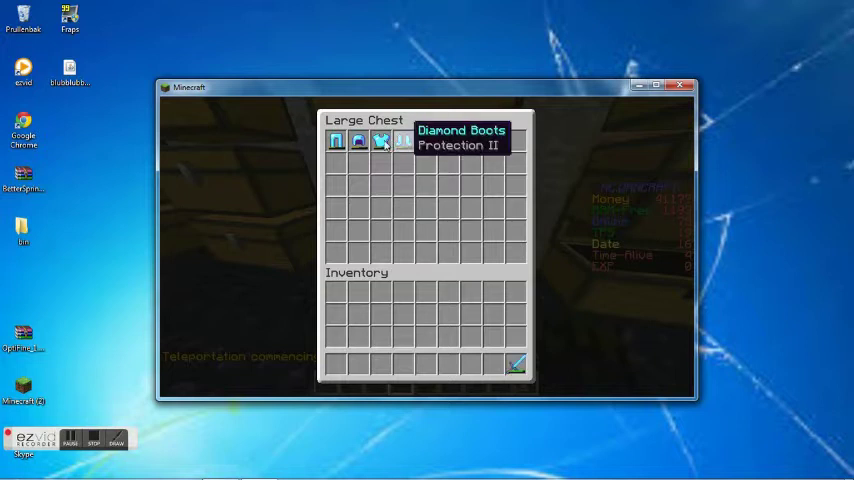
shift+click(381, 141)
shift+click(340, 141)
key(Escape)
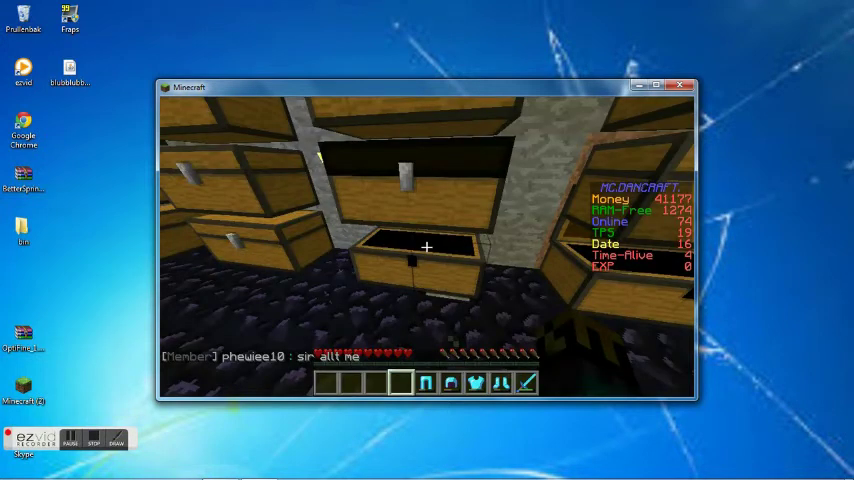
Equip the diamond armour and chestplate from the inventory, then glance into a large chest
key(e)
shift+click(425, 331)
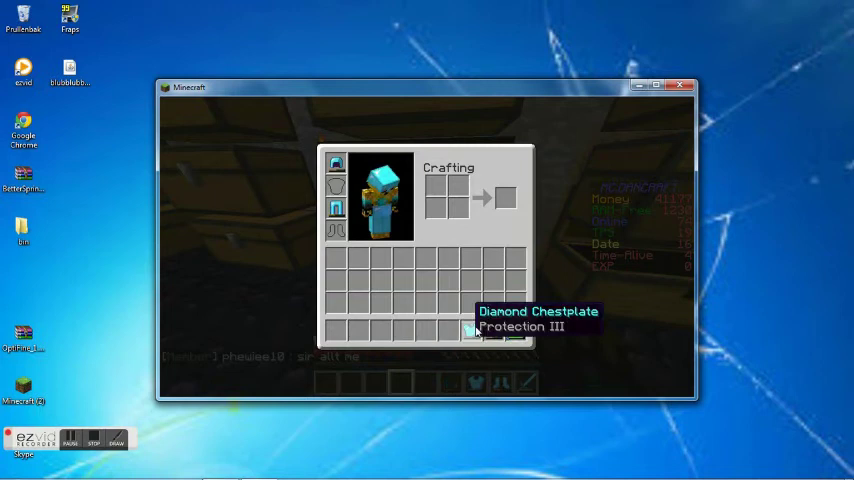
shift+click(470, 331)
key(Escape)
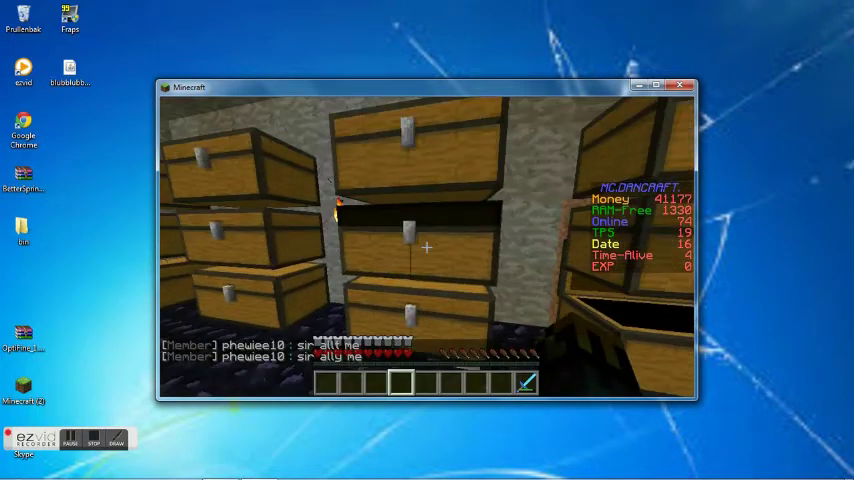
right_click(426, 247)
key(Escape)
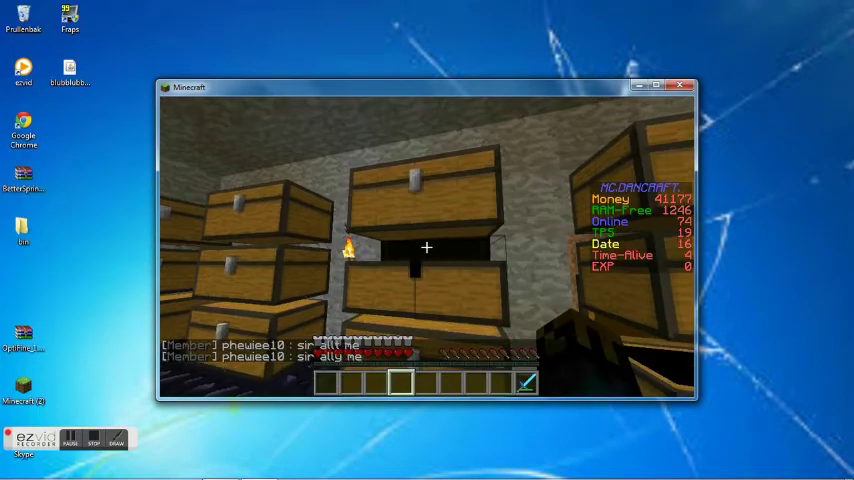
Take two diamond swords, the golden apple stack and the potions from the loot chest
right_click(426, 247)
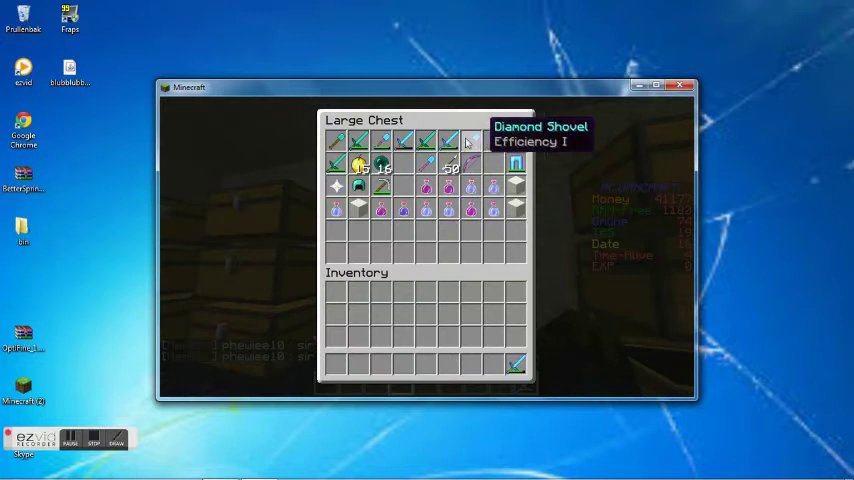
shift+click(452, 142)
shift+click(402, 141)
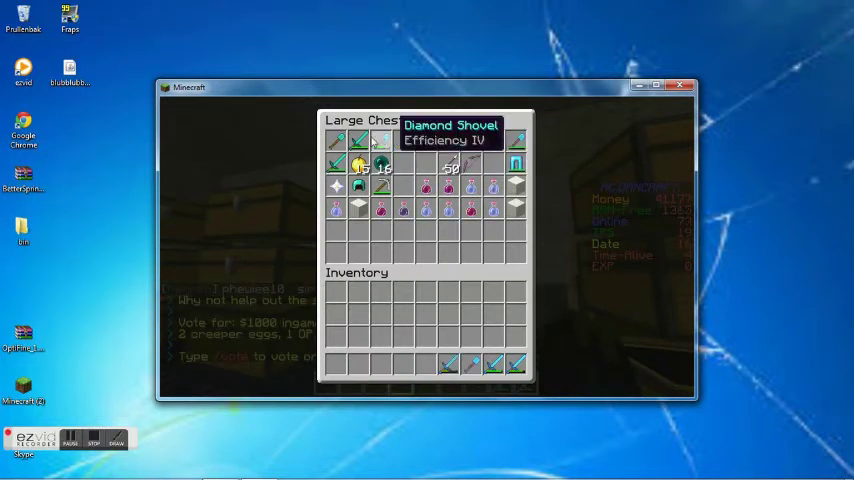
shift+click(358, 166)
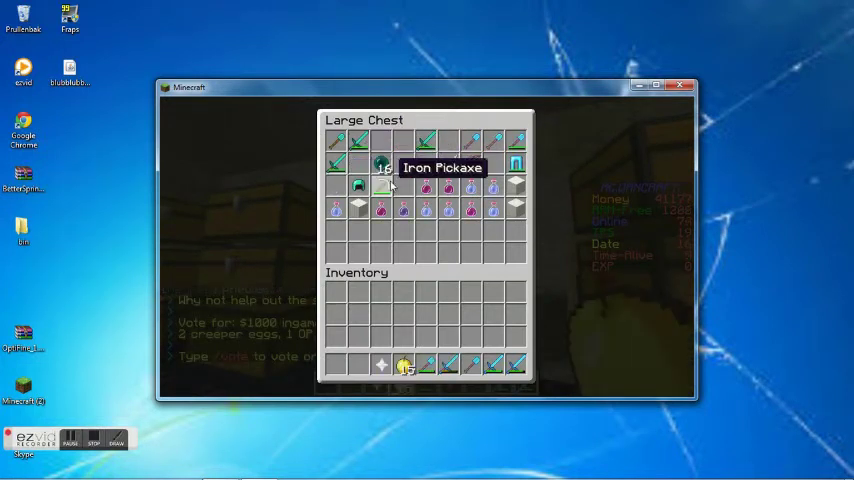
shift+click(452, 207)
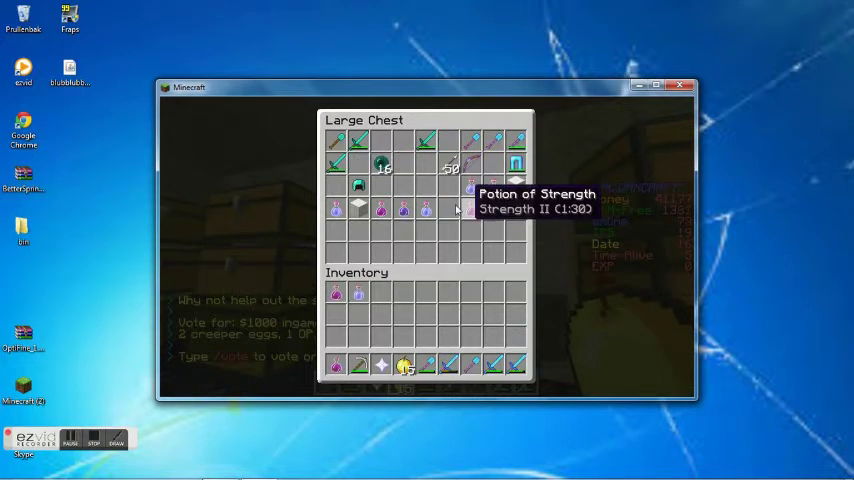
shift+click(494, 207)
shift+click(381, 208)
shift+click(434, 215)
key(Escape)
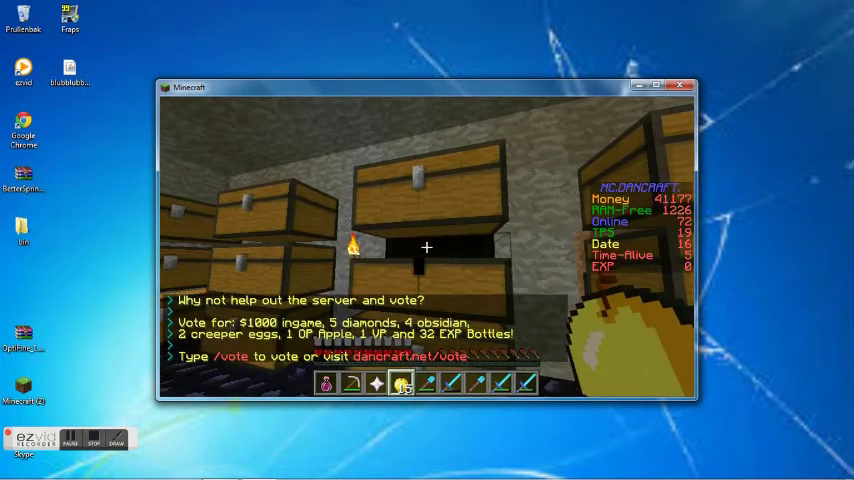
Look through the nearby chests of swords, bows, tools and blocks, and an empty one
right_click(427, 247)
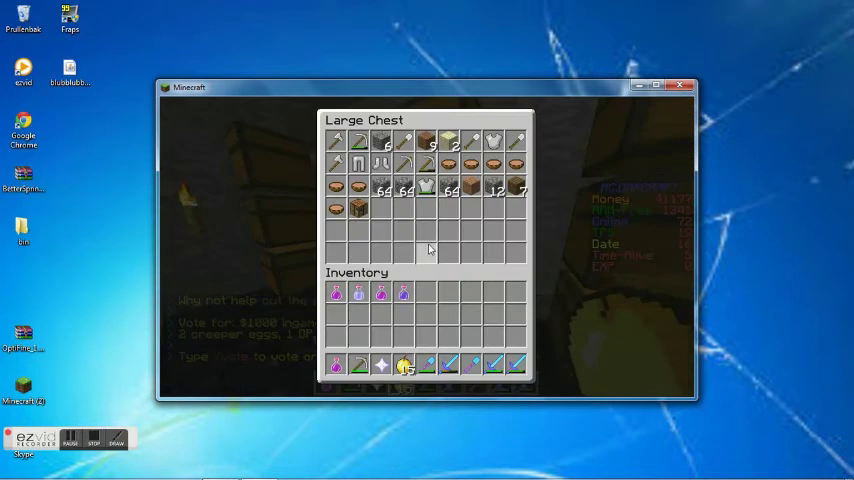
key(Escape)
right_click(427, 247)
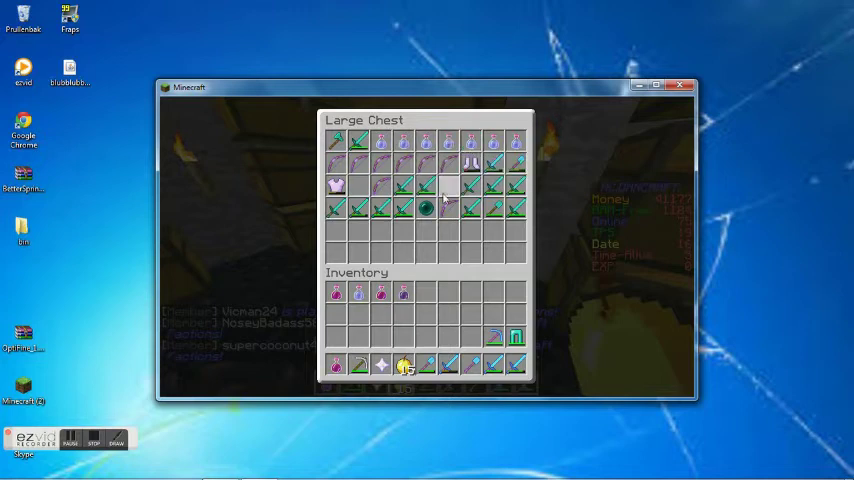
key(Escape)
right_click(427, 247)
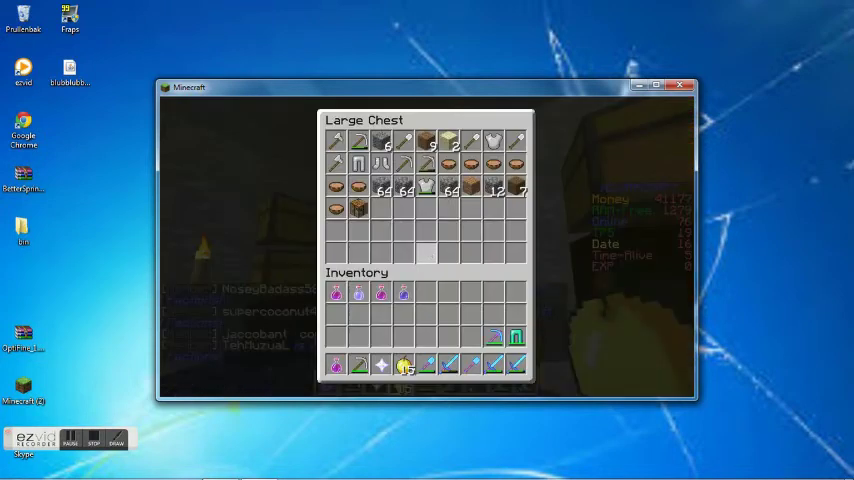
key(Escape)
right_click(426, 247)
key(Escape)
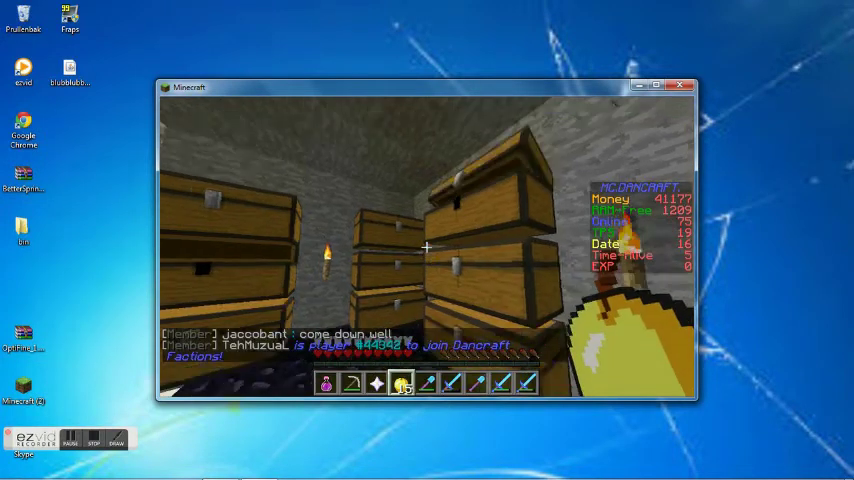
Take the Smite and other diamond swords, shovel, pickaxe and two potions from the potion chest
right_click(427, 247)
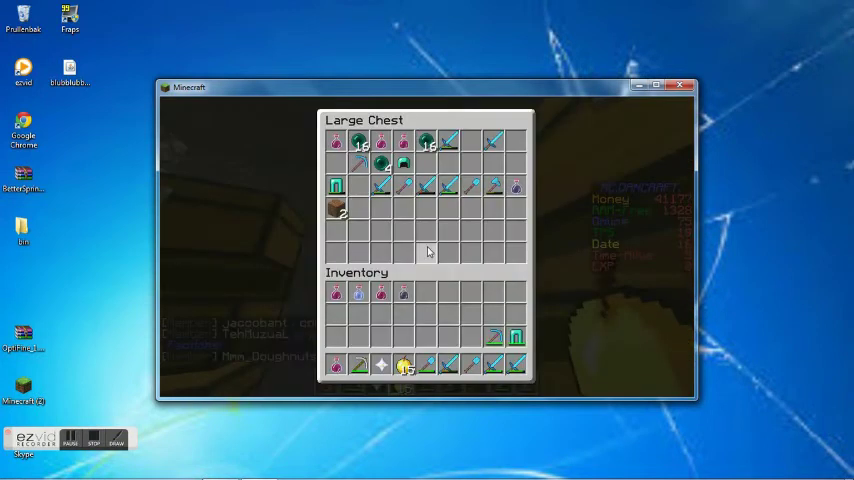
shift+click(448, 186)
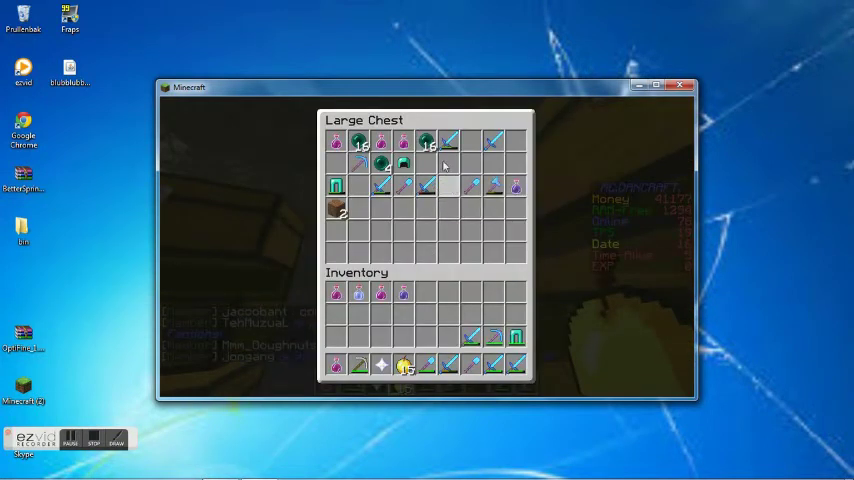
shift+click(448, 141)
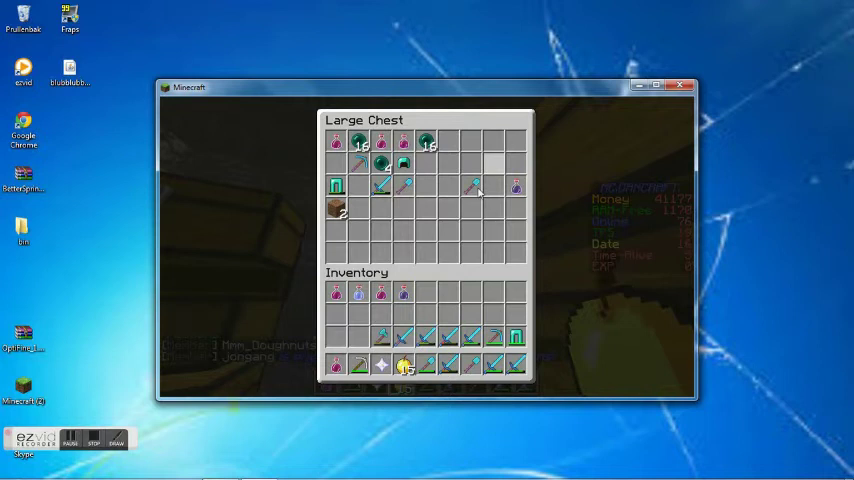
shift+click(403, 186)
shift+click(381, 186)
shift+click(358, 163)
shift+click(381, 143)
shift+click(403, 143)
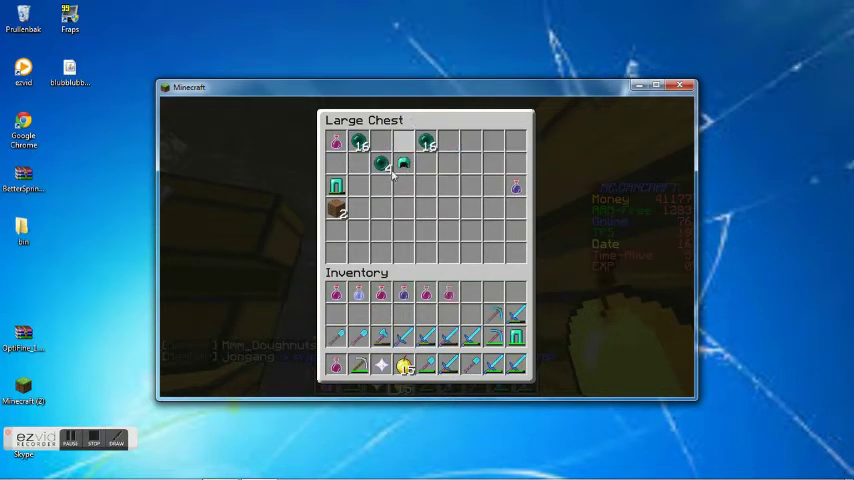
key(e)
Open the fuller chest and take its creeper spawn eggs, pickaxes and gold nuggets
right_click(427, 243)
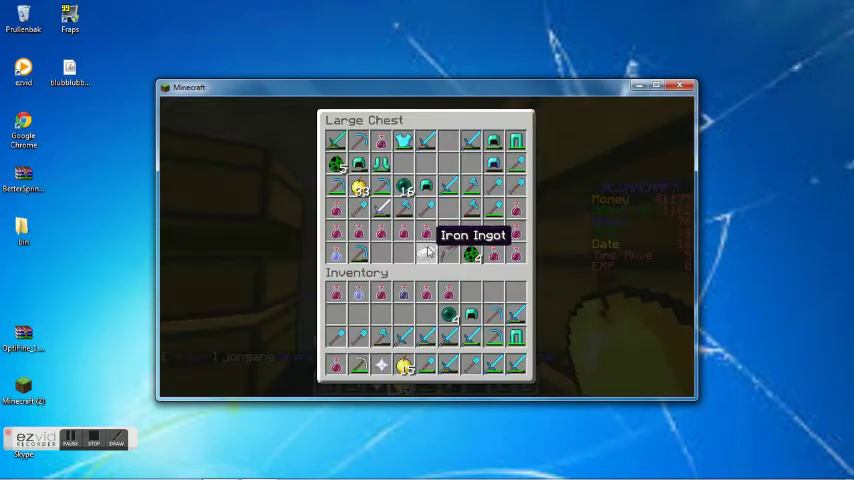
shift+click(470, 254)
shift+click(335, 163)
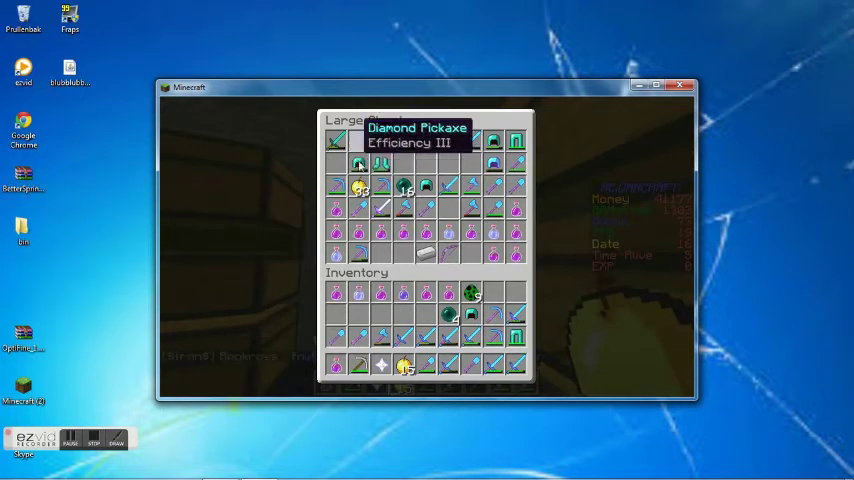
shift+click(358, 141)
shift+click(335, 186)
shift+click(358, 186)
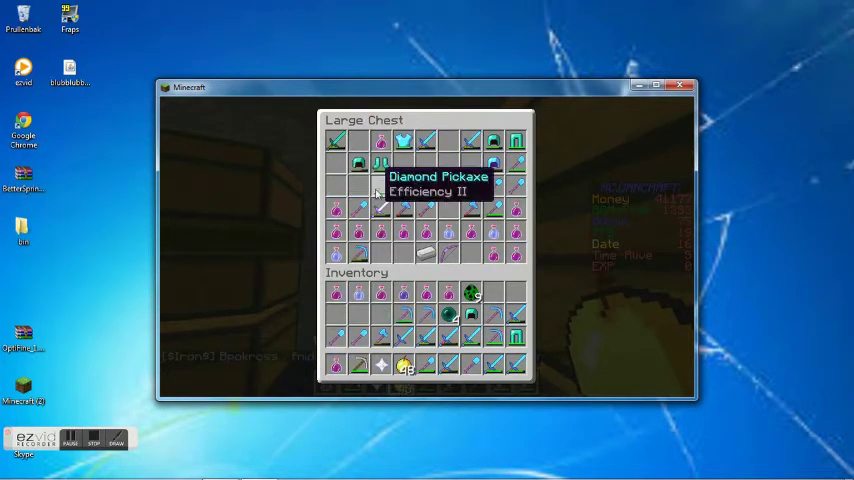
Take the diamond swords and another diamond pickaxe, then close the chest
shift+click(375, 250)
shift+click(468, 188)
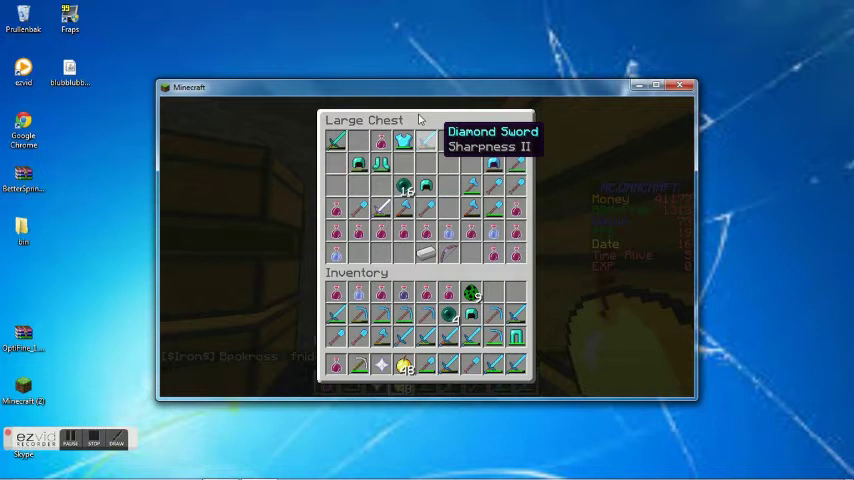
shift+click(440, 150)
shift+click(478, 148)
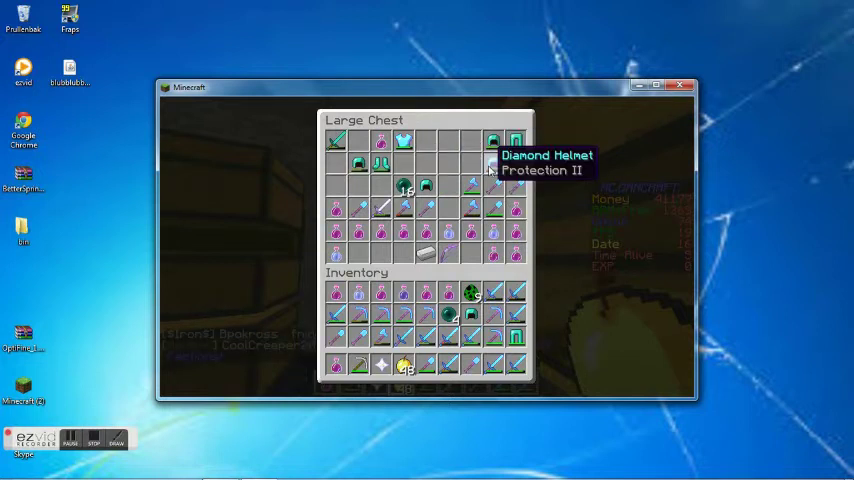
key(Escape)
text(/hom)
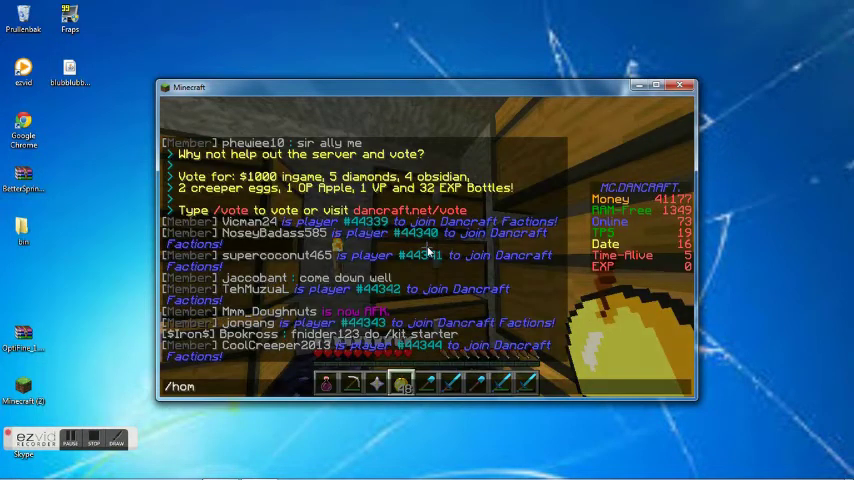
text(e base)
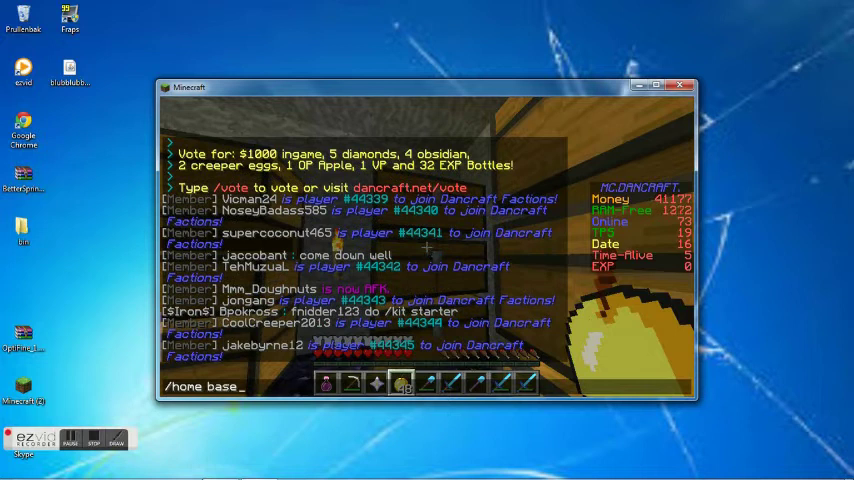
Teleport with /home base, then save that spot with /sethome
key(Return)
text(/t)
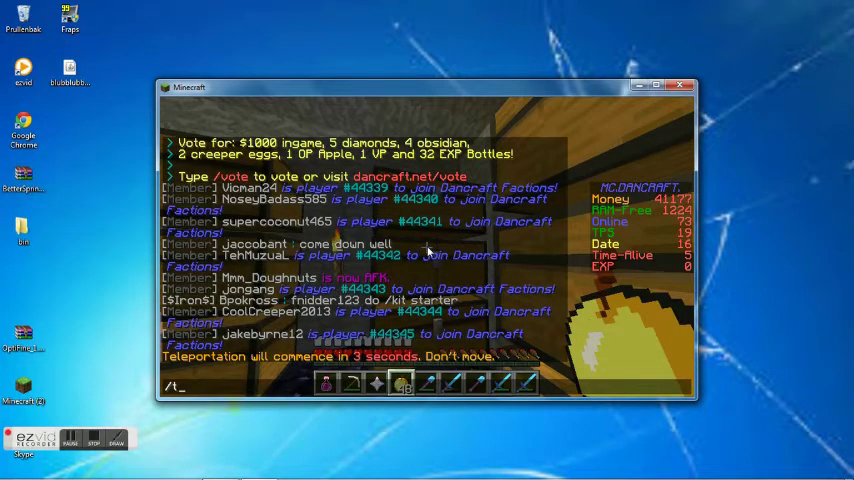
text(thome)
key(Return)
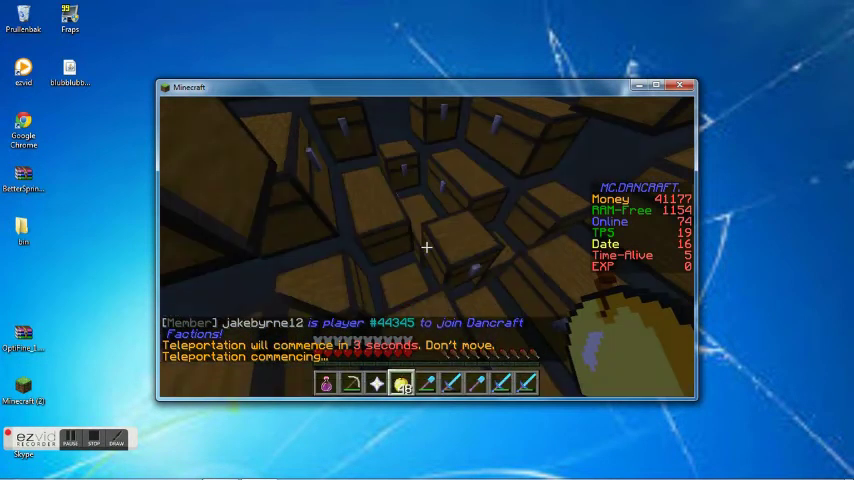
Open the home chest and store the potions, a pickaxe, sword, shovel and axe
right_click(427, 247)
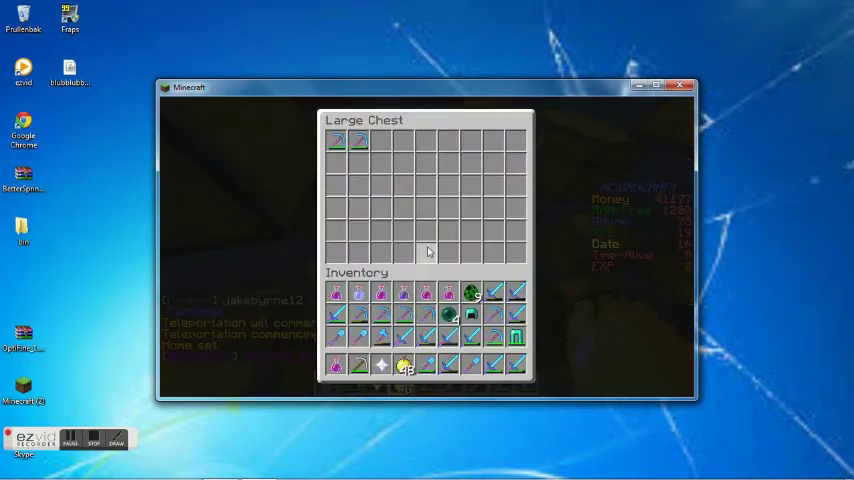
shift+click(426, 292)
shift+click(358, 292)
shift+click(336, 292)
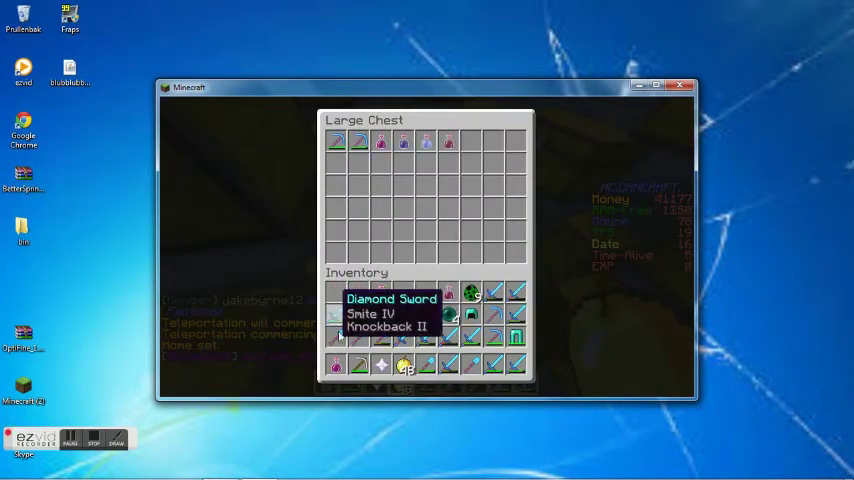
shift+click(336, 336)
shift+click(358, 314)
shift+click(358, 336)
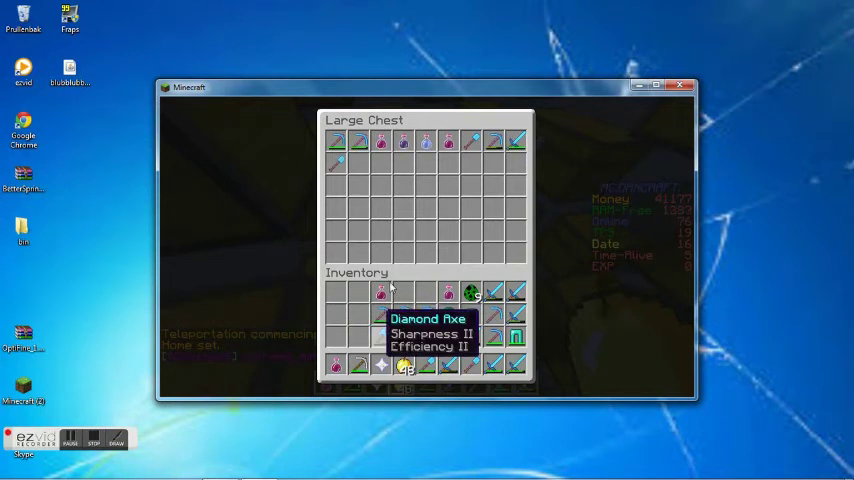
shift+click(381, 314)
shift+click(381, 292)
shift+click(381, 314)
Store the pickaxes, ender pearls, creeper spawn eggs, diamond swords and the green item
shift+click(403, 336)
shift+click(403, 314)
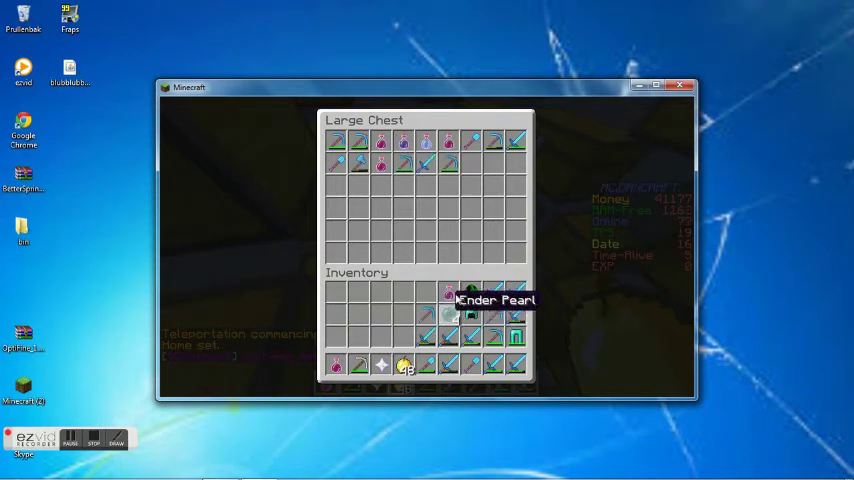
shift+click(448, 314)
shift+click(448, 292)
shift+click(493, 292)
shift+click(516, 292)
shift+click(516, 314)
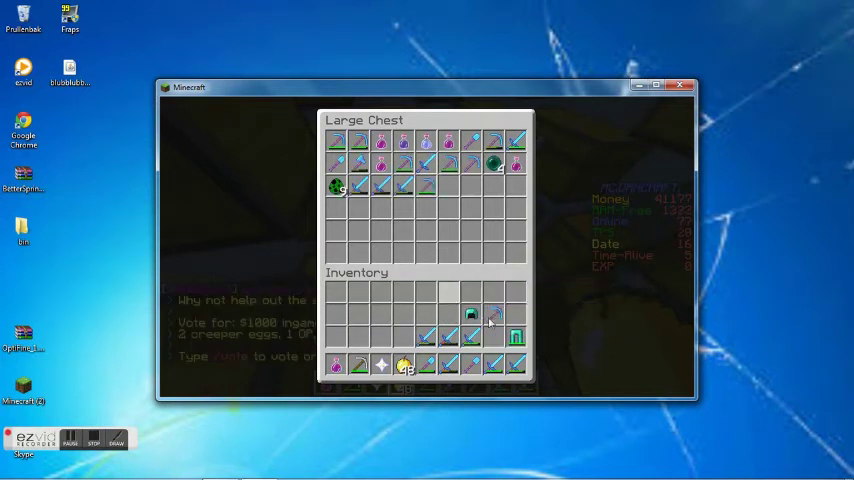
shift+click(493, 336)
shift+click(493, 314)
shift+click(516, 336)
Store the last diamond swords, shovel and remaining hotbar items, then close the chest
shift+click(516, 364)
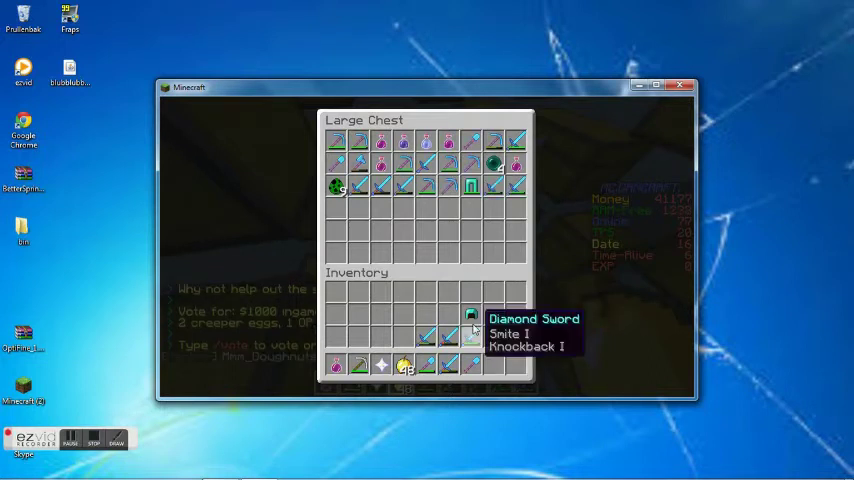
shift+click(471, 336)
shift+click(471, 364)
shift+click(448, 364)
shift+click(448, 336)
shift+click(426, 336)
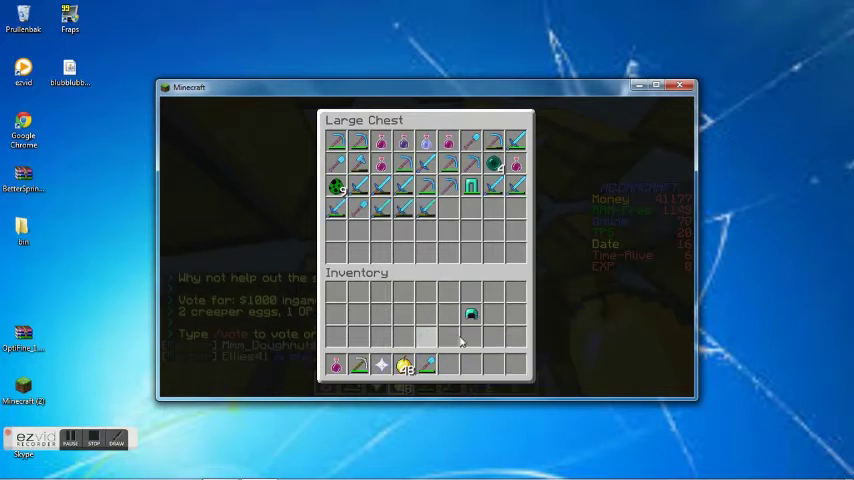
shift+click(403, 364)
shift+click(358, 364)
shift+click(426, 364)
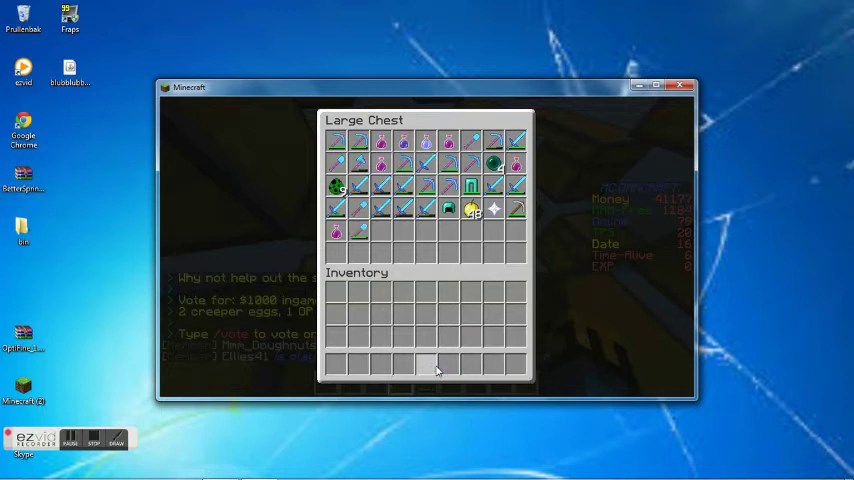
key(Escape)
text(/tpa fam)
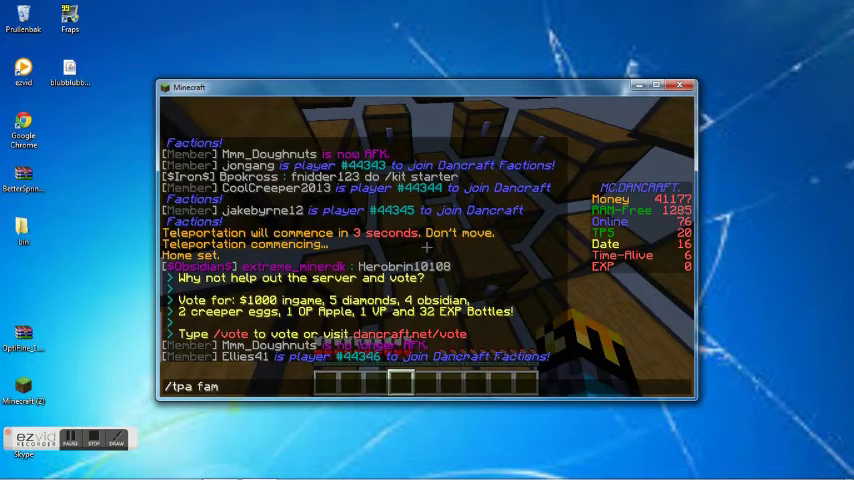
Send a /tpa fam request and wait to arrive in the burning chest room
key(Return)
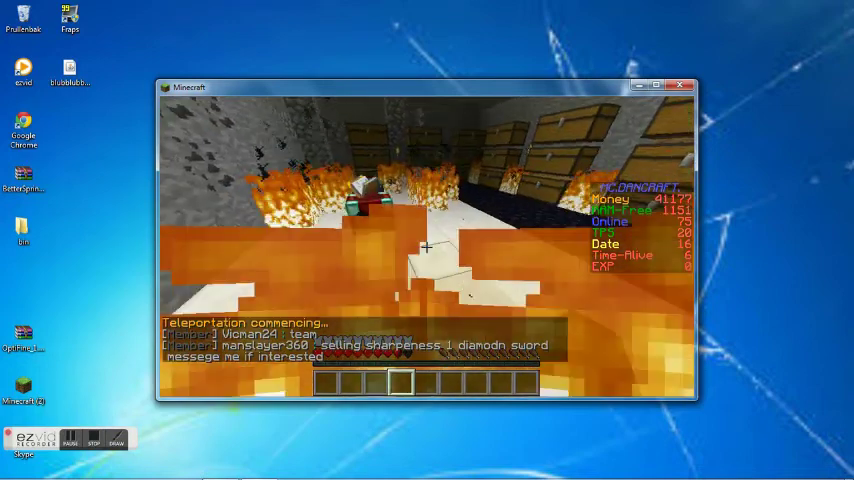
text(/)
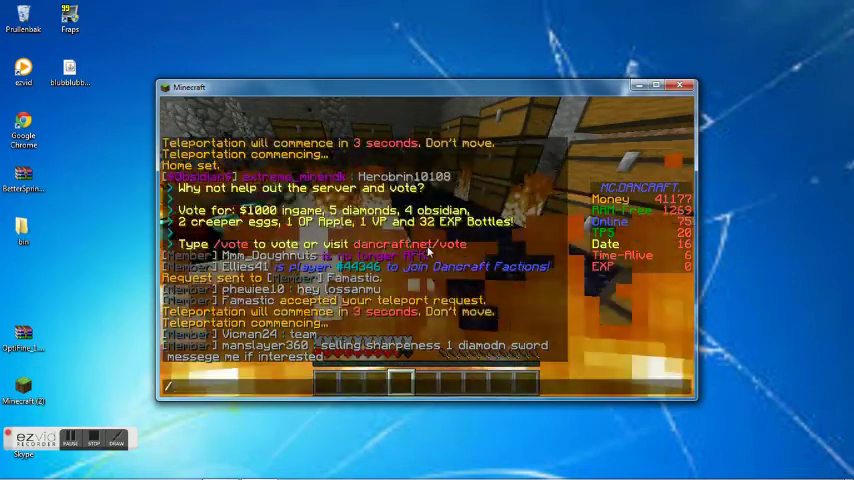
text(sethome)
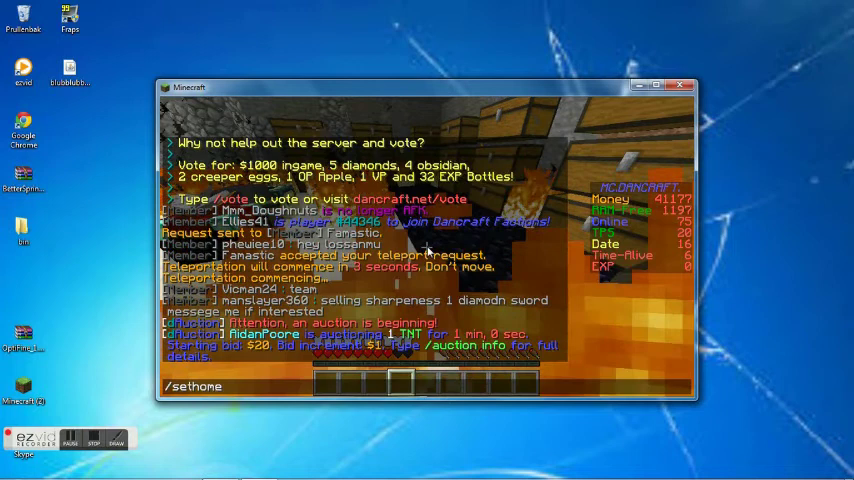
text( raid)
Set a home point named 'raid', send a chat message, and open a large chest
key(Return)
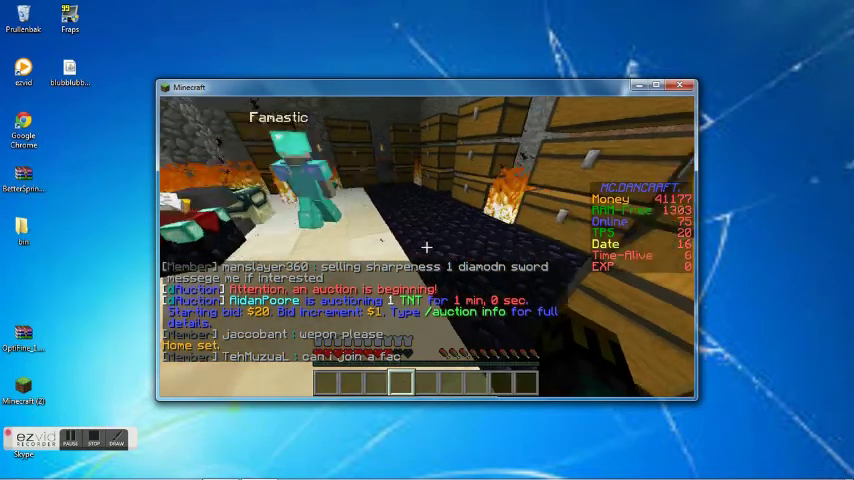
text(/)
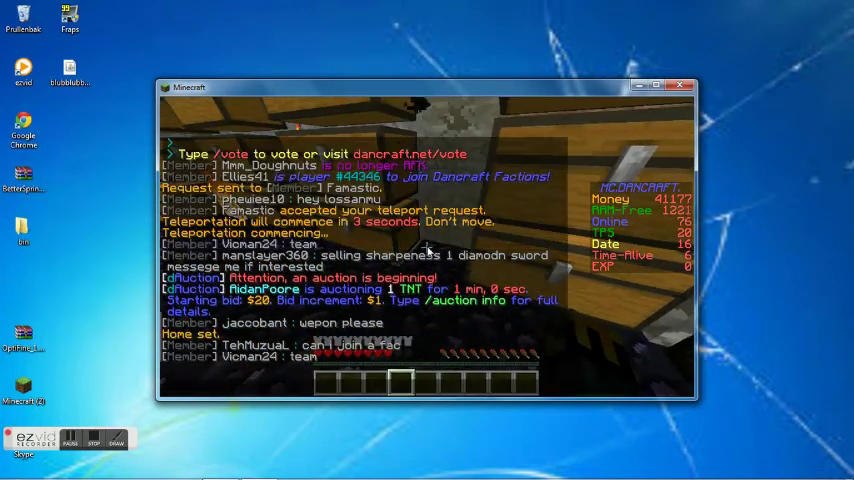
key(Return)
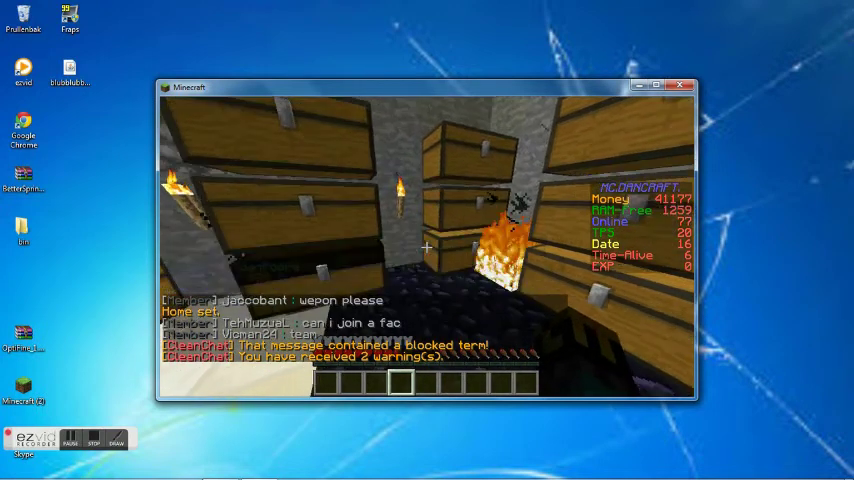
right_click(427, 246)
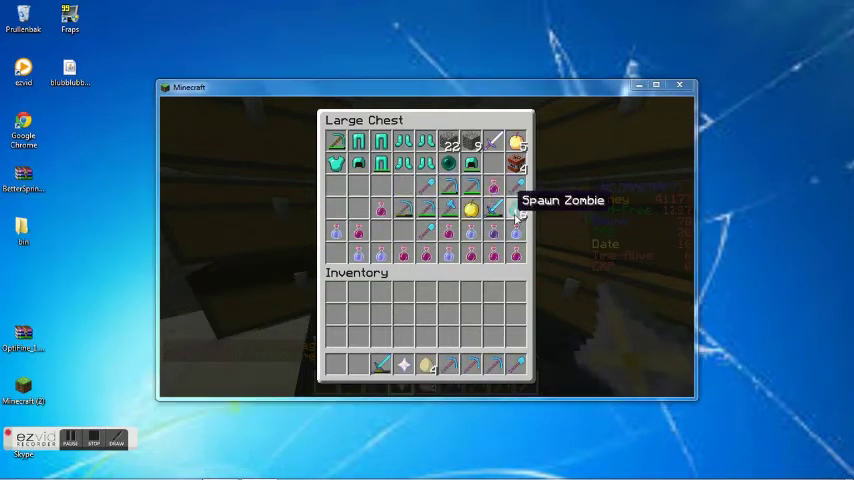
Take the spawn eggs, swords, Potion of Strength and a pickaxe from the chest
shift+click(515, 210)
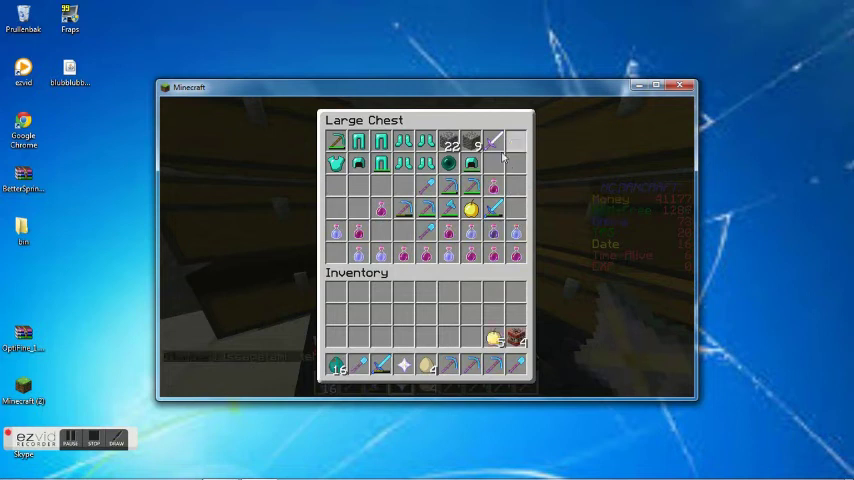
shift+click(493, 141)
shift+click(493, 208)
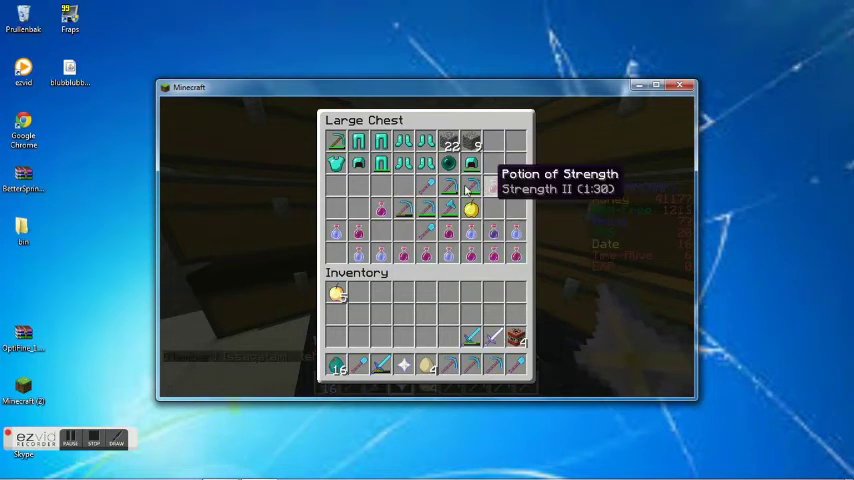
shift+click(493, 186)
shift+click(426, 208)
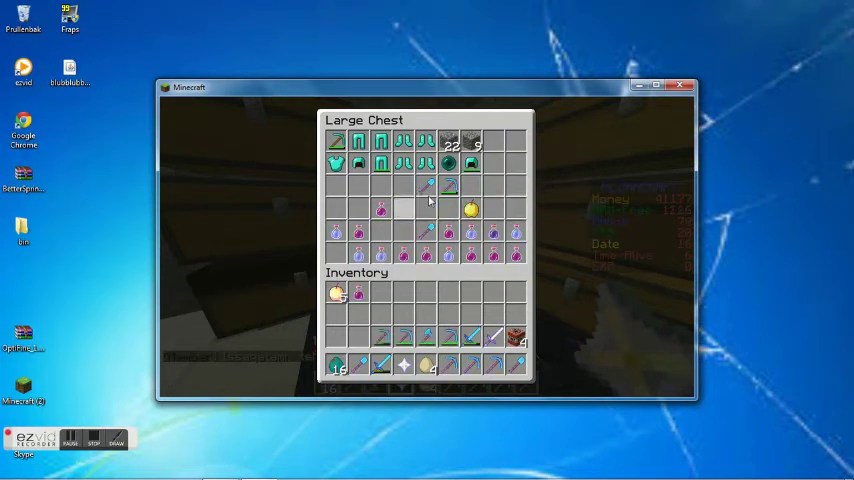
Take the shovels, pickaxes and the diamond helmet, chestplate, leggings and boots
shift+click(426, 186)
shift+click(448, 186)
shift+click(403, 163)
shift+click(358, 163)
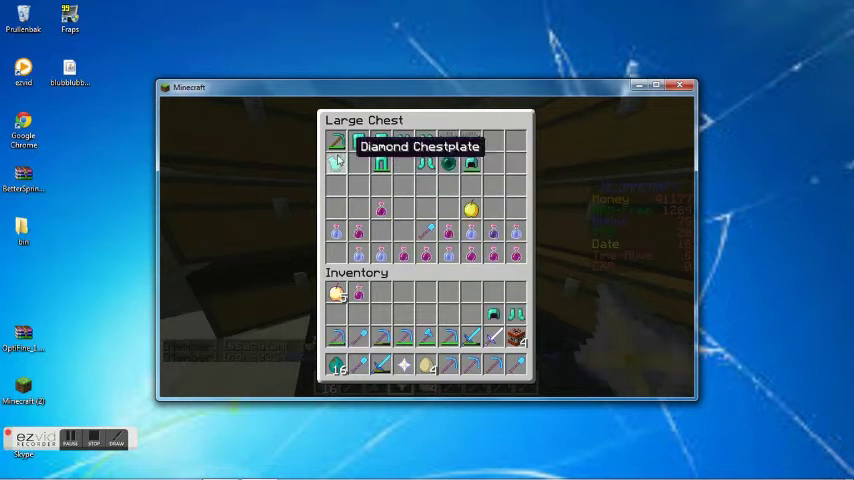
shift+click(336, 141)
shift+click(358, 141)
shift+click(426, 141)
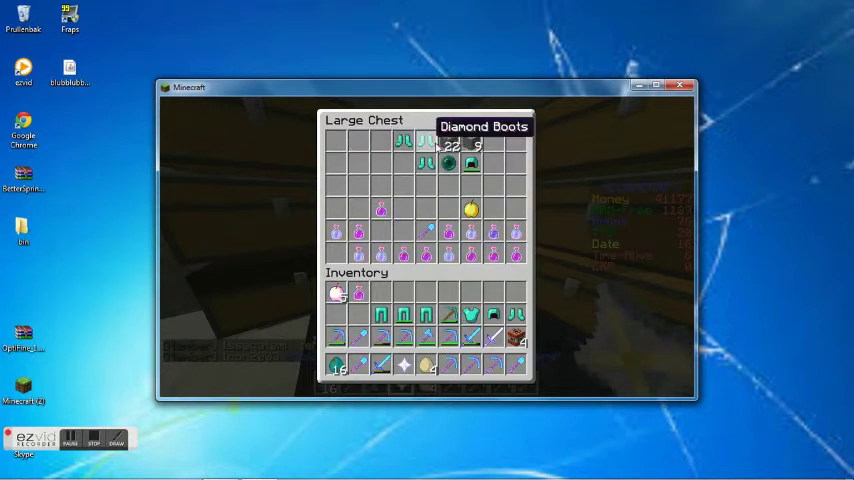
shift+click(426, 163)
shift+click(403, 141)
shift+click(471, 163)
Take the golden apple, a shovel and the remaining potions
shift+click(471, 208)
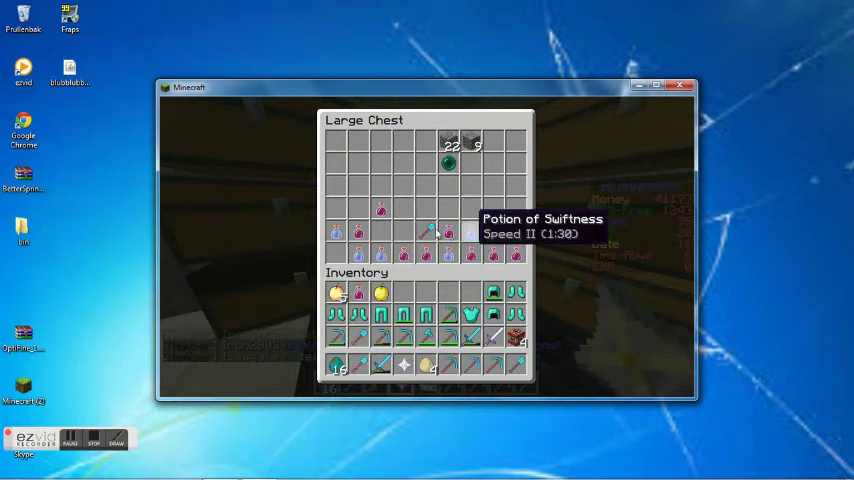
shift+click(471, 231)
shift+click(471, 254)
shift+click(426, 231)
shift+click(403, 254)
shift+click(378, 210)
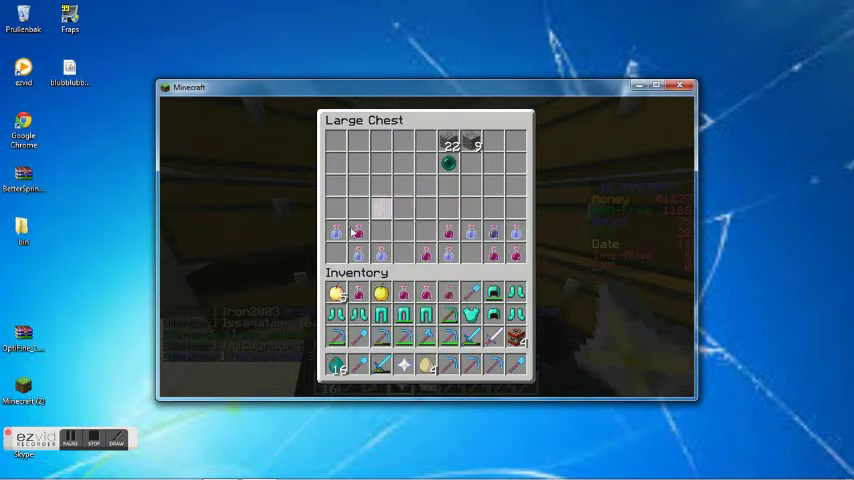
Close the chest, set home 'rai', and teleport back with /home base
key(Escape)
text(/s)
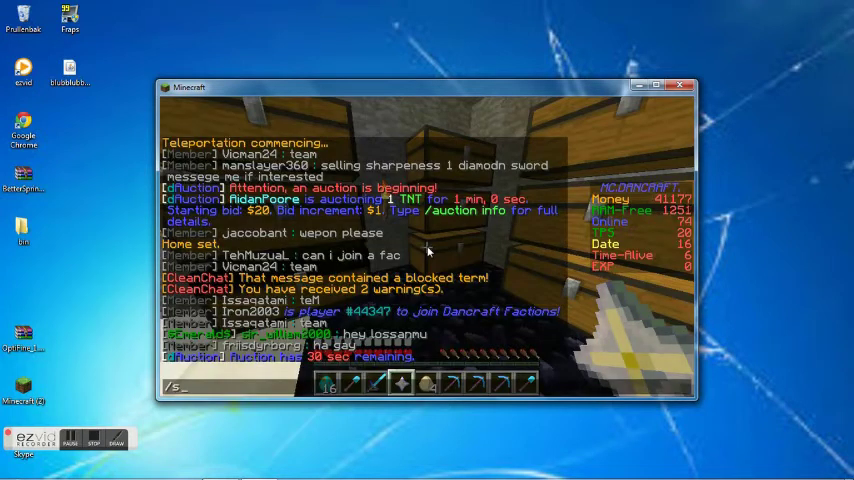
text(ethome rai)
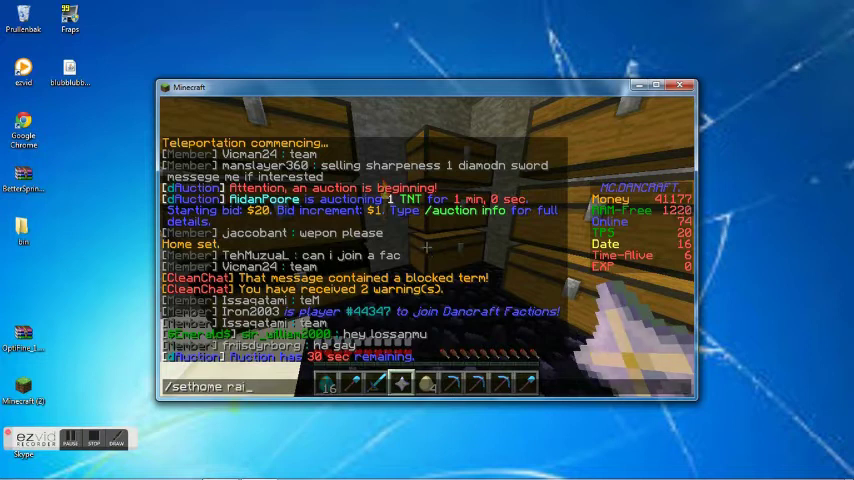
key(Return)
text(/ho)
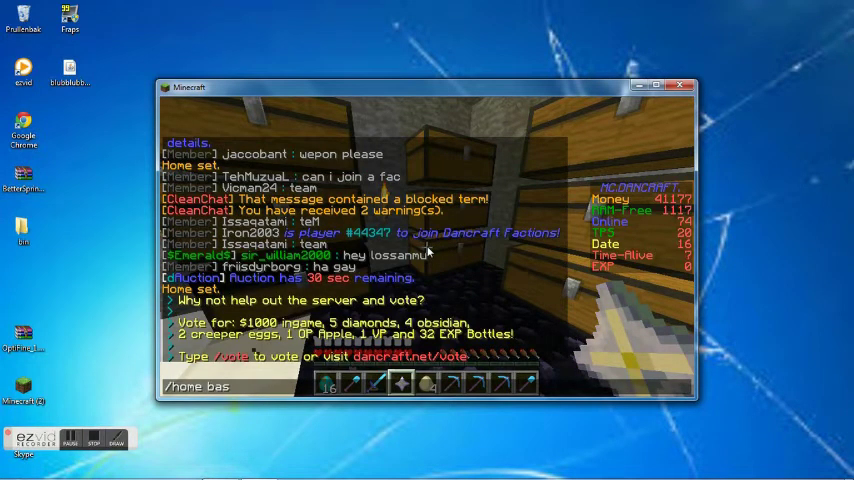
key(Return)
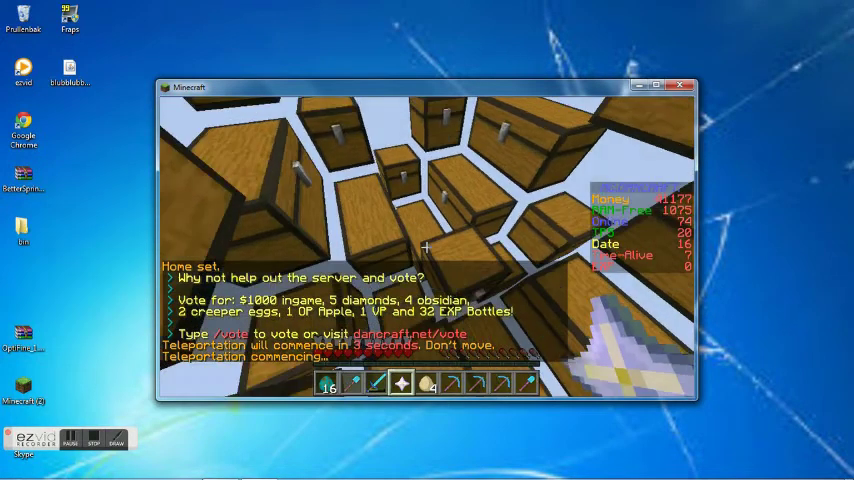
Open the home chest and store the Potion of Strength, golden apple, spawn eggs and pickaxe
right_click(426, 246)
shift+click(387, 294)
shift+click(336, 294)
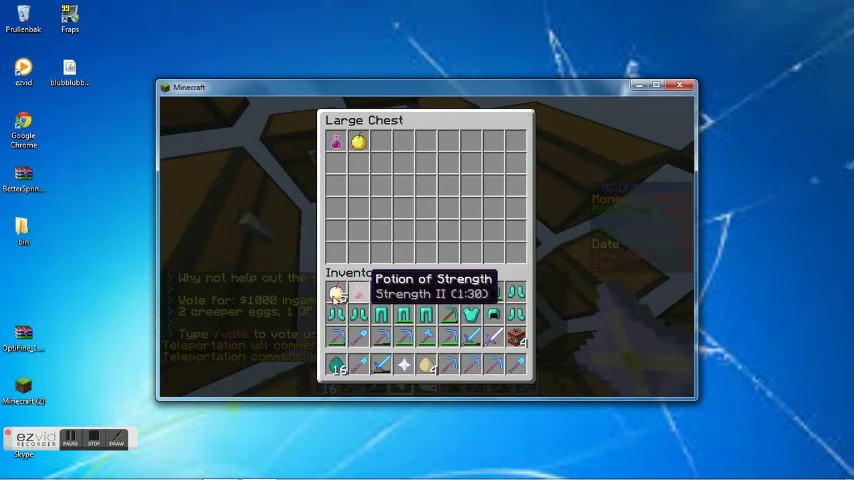
shift+click(336, 337)
shift+click(336, 364)
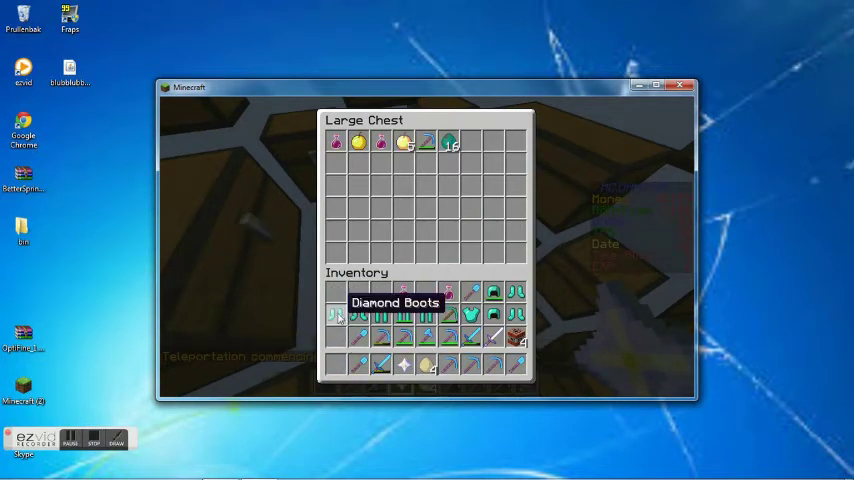
Store the boots, leggings, helmet, pickaxe, shovels, potions and a sword
shift+click(360, 315)
shift+click(381, 315)
shift+click(403, 315)
shift+click(448, 315)
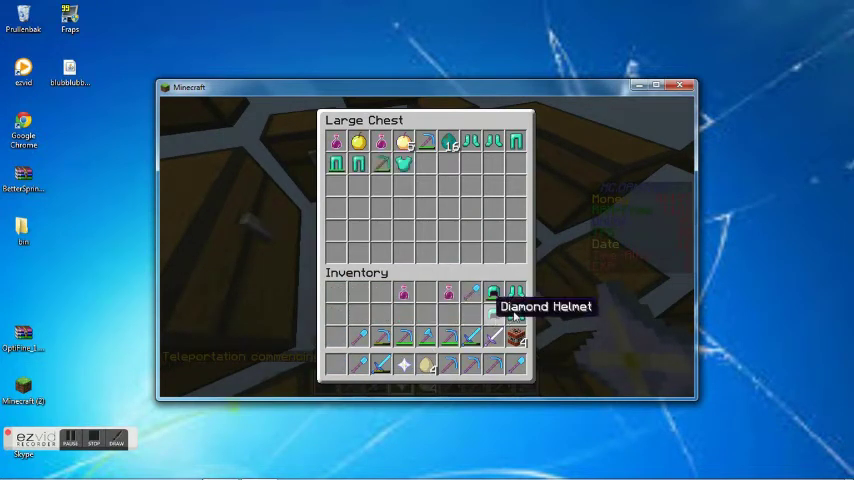
shift+click(493, 294)
shift+click(448, 294)
shift+click(403, 294)
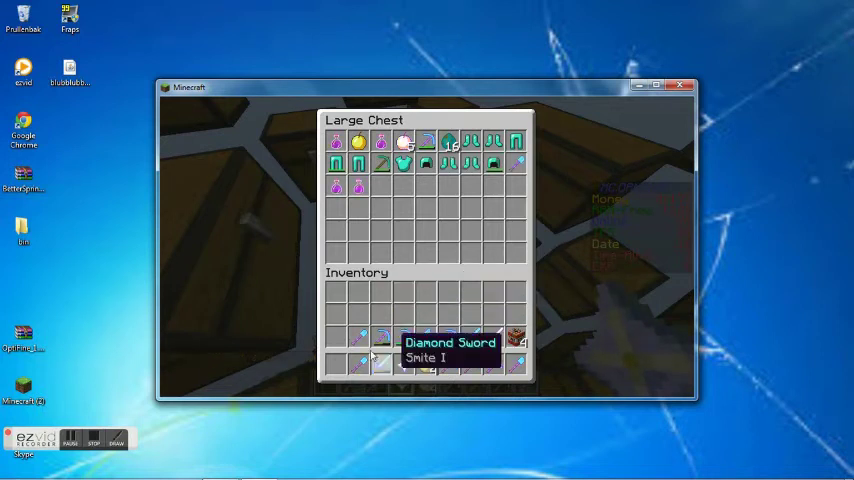
shift+click(381, 364)
shift+click(358, 337)
Store the remaining tools, Nether Star, pickaxes, sword and bricks
shift+click(381, 337)
shift+click(426, 337)
shift+click(426, 364)
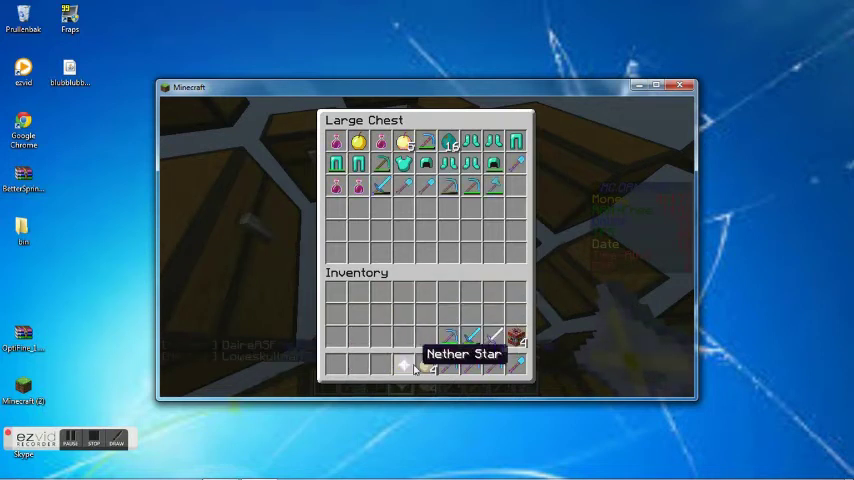
shift+click(448, 364)
shift+click(448, 337)
shift+click(470, 364)
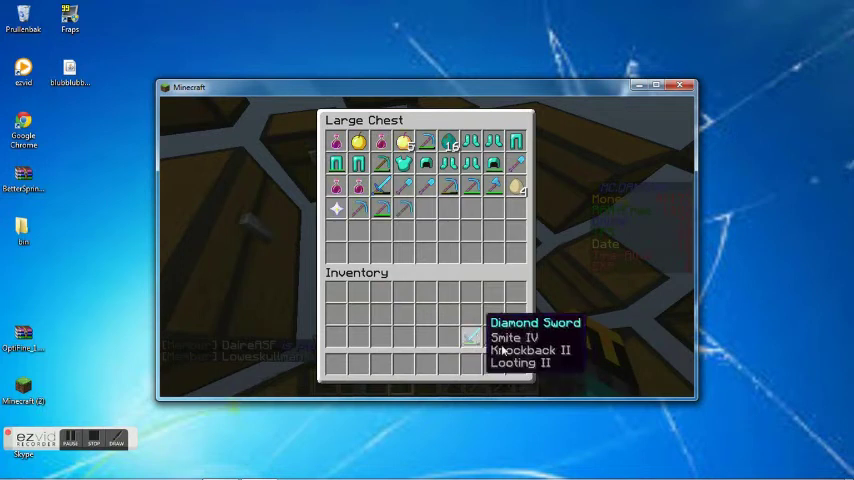
shift+click(470, 337)
shift+click(493, 364)
shift+click(515, 337)
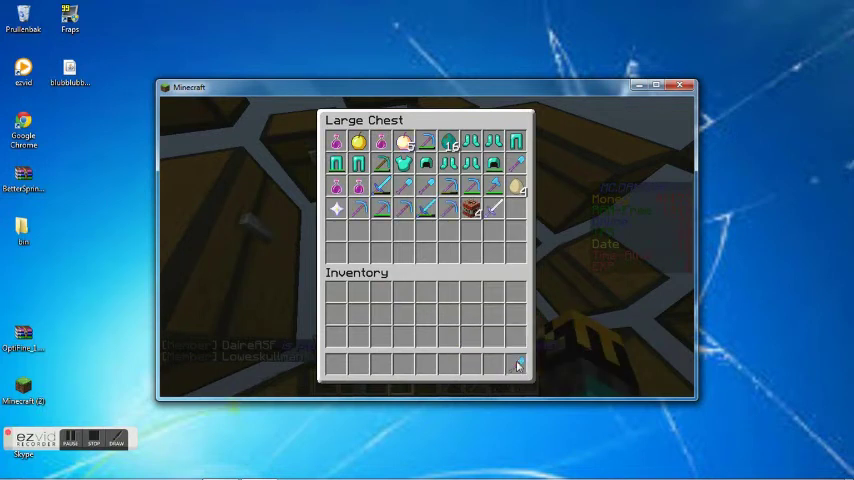
Close the home chest and teleport back to the saved raid home
key(Escape)
key(slash)
text(hm)
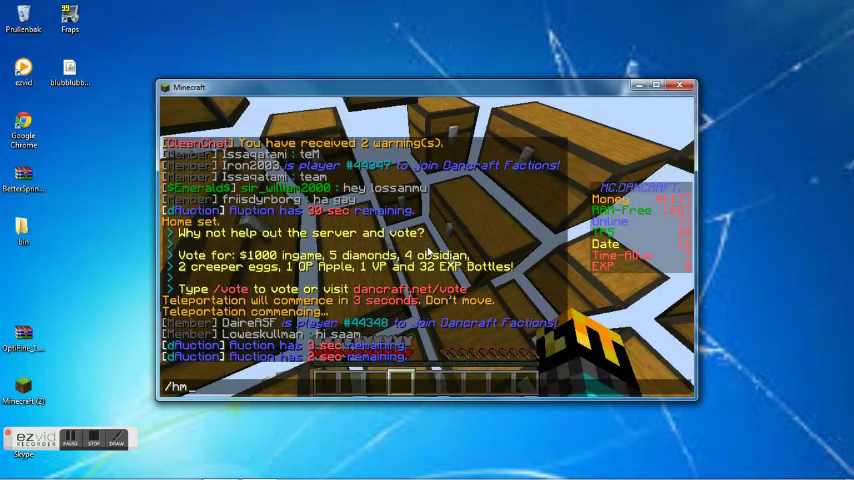
text(ome)
key(Return)
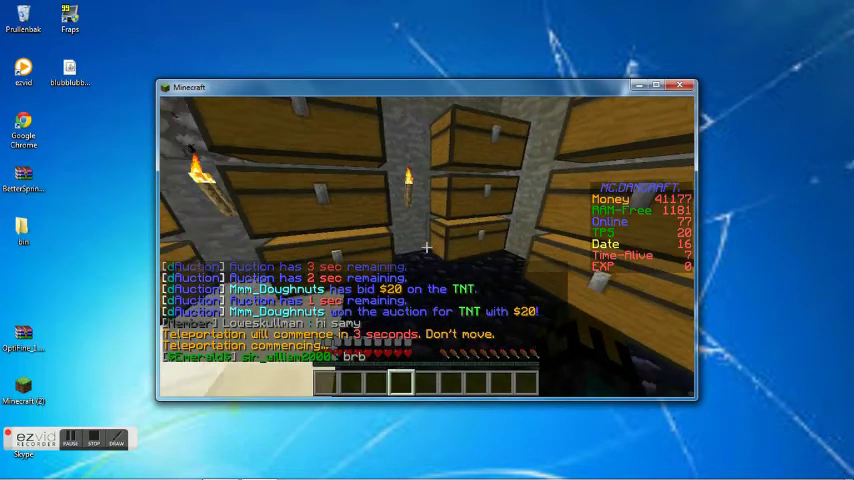
Check three wall chests' contents, then send a chat complaint about the fire
right_click(426, 246)
key(Escape)
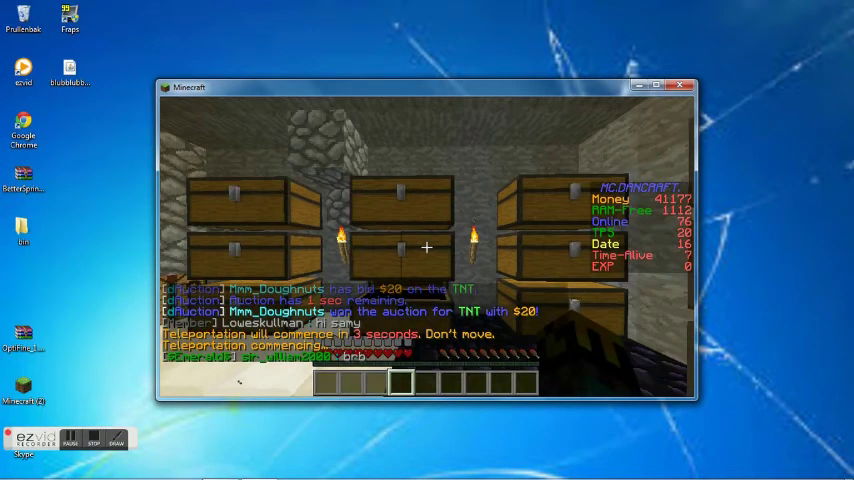
right_click(426, 248)
key(Escape)
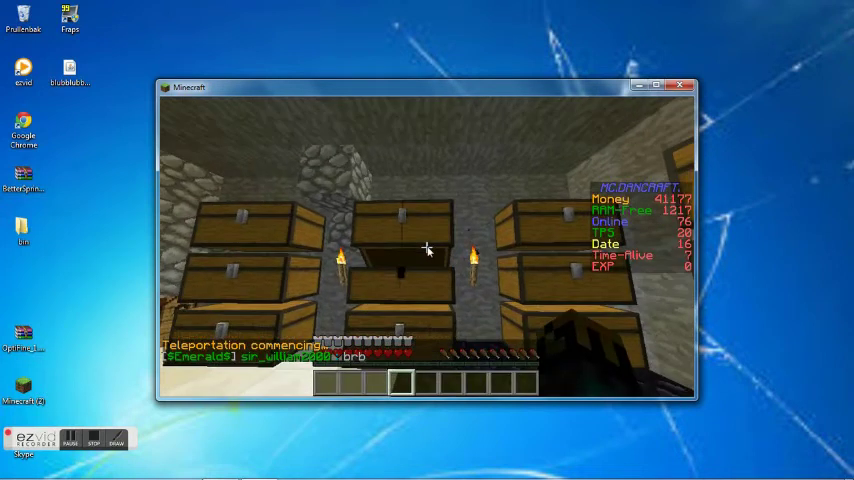
right_click(426, 248)
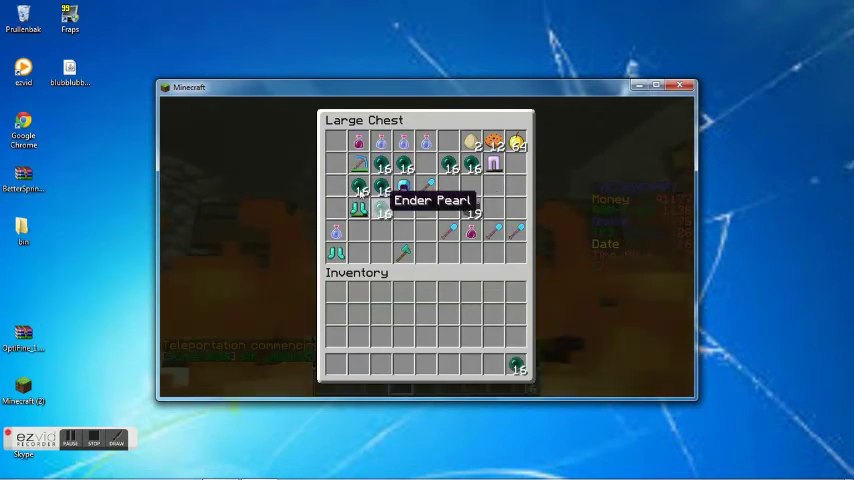
key(Escape)
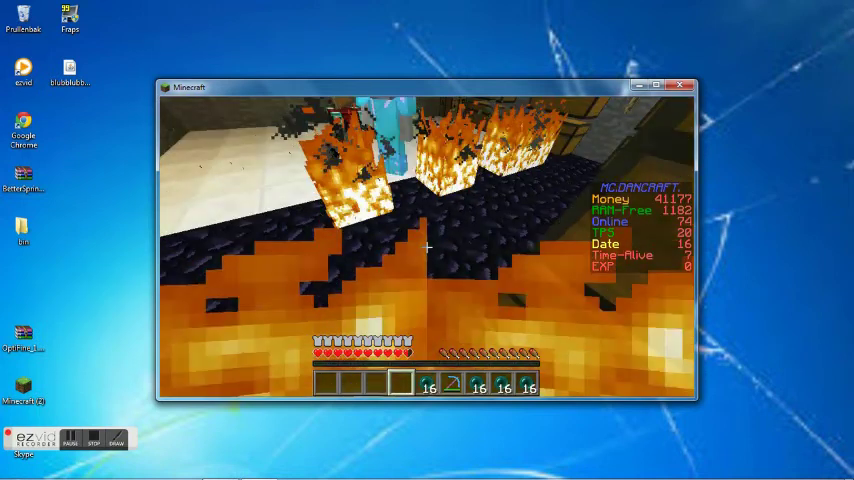
text(/)
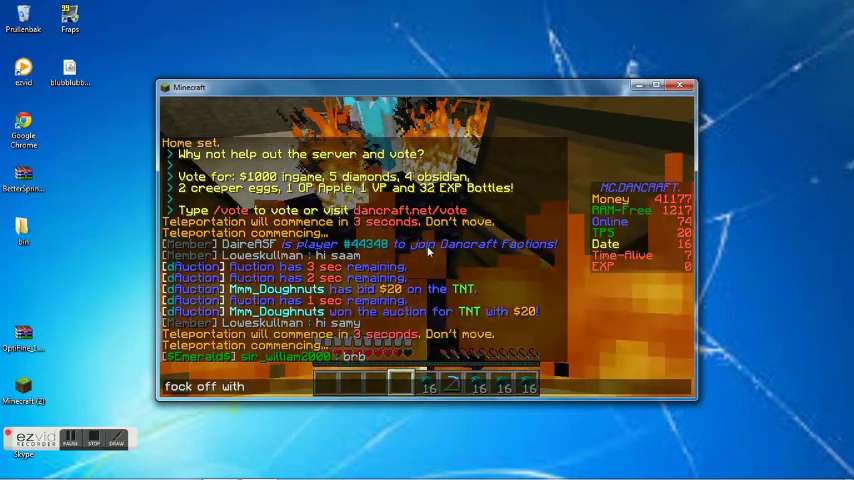
text(.-\)
key(Return)
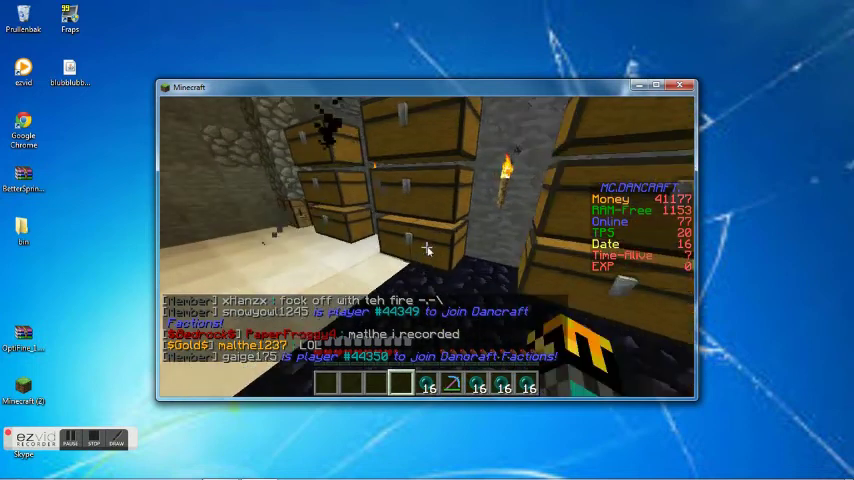
Check two nearby chests and close them again
right_click(426, 246)
key(Escape)
right_click(426, 246)
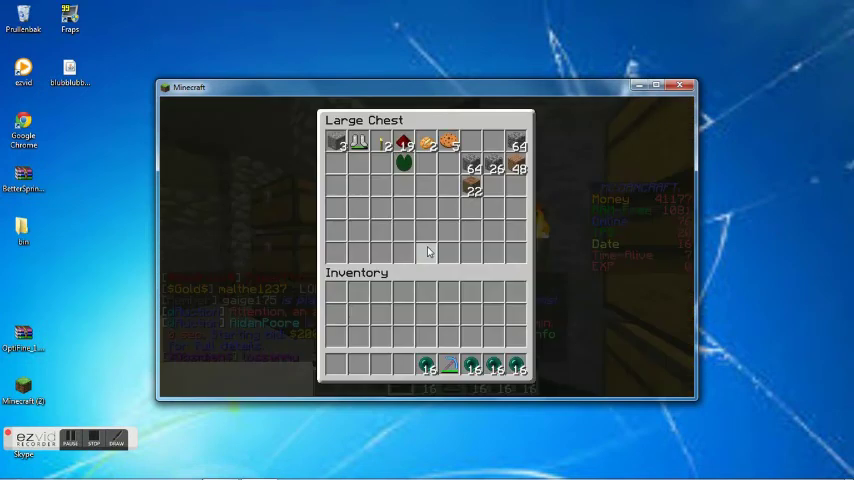
key(Escape)
From the potions chest, take the diamond shovel, boots, pickaxe, Strength potion, pearls and golden apples
right_click(426, 248)
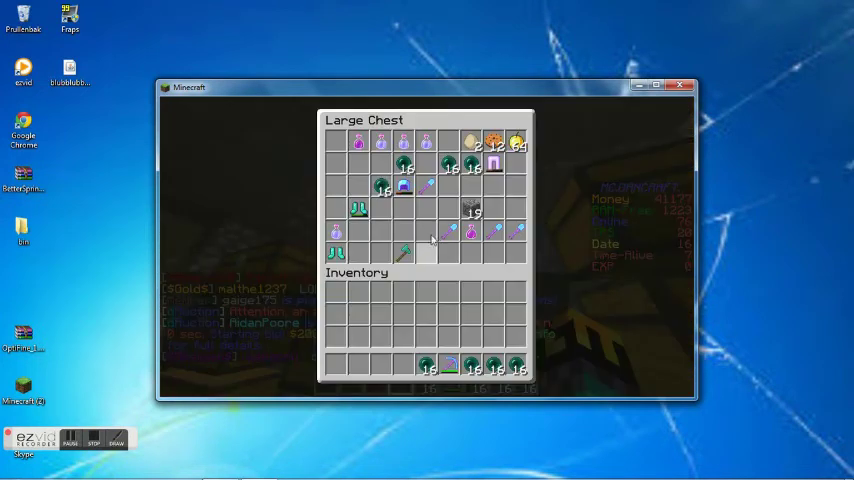
shift+click(404, 186)
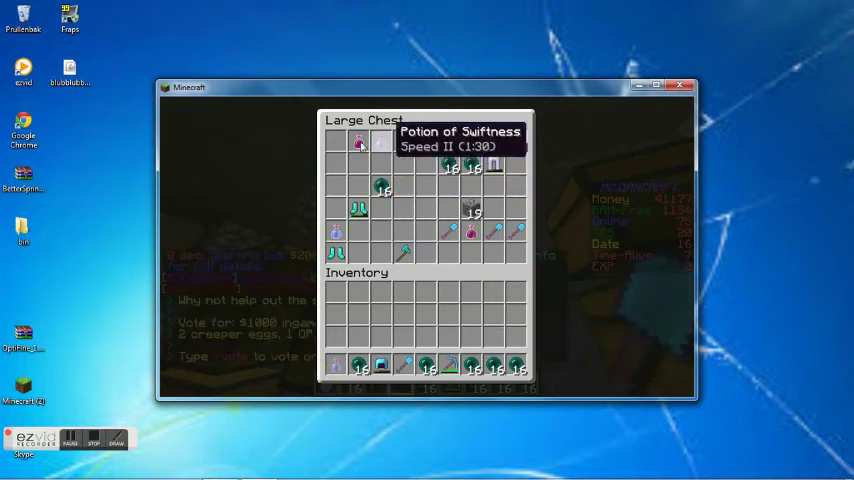
shift+click(354, 216)
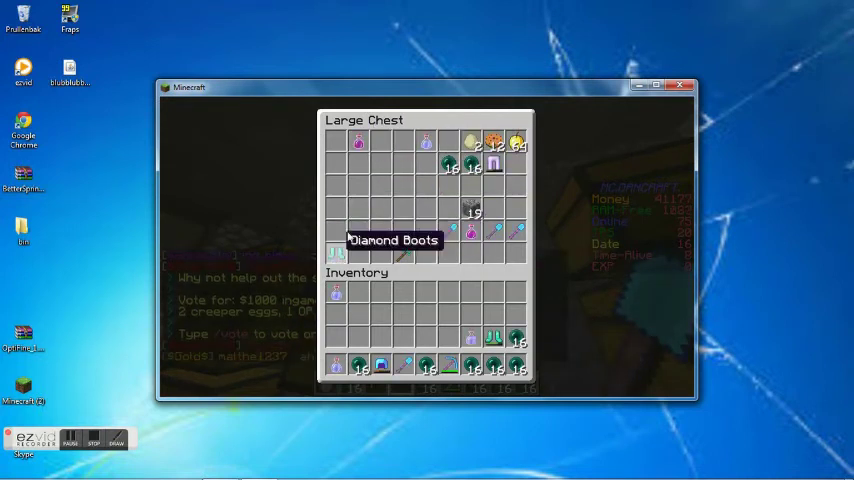
shift+click(404, 252)
shift+click(471, 232)
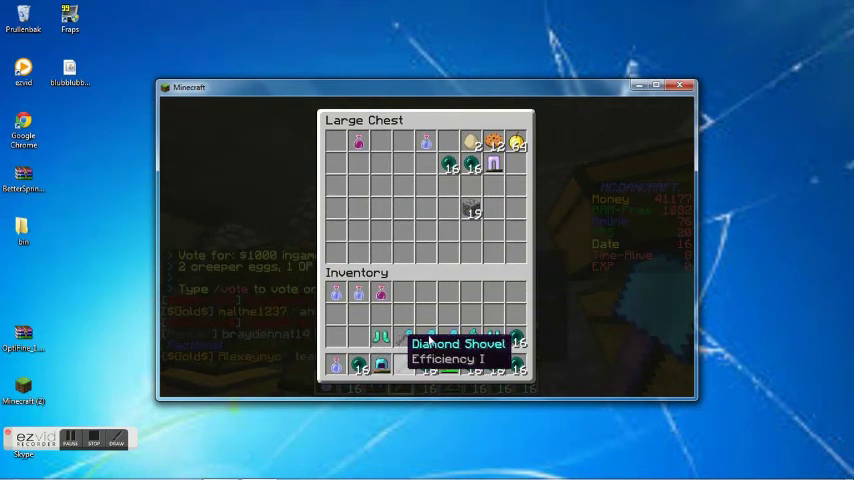
shift+click(471, 164)
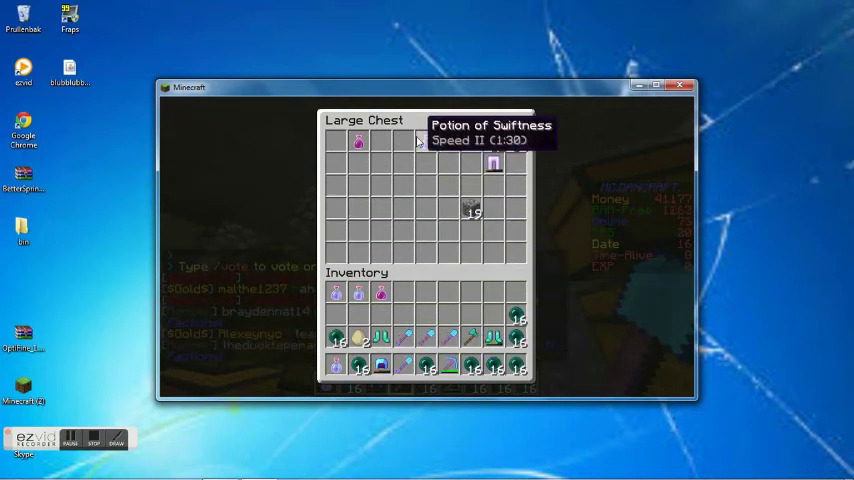
shift+click(494, 163)
shift+click(514, 143)
Check two more chests, then take the diamond leggings and boots from the armour chest
key(Escape)
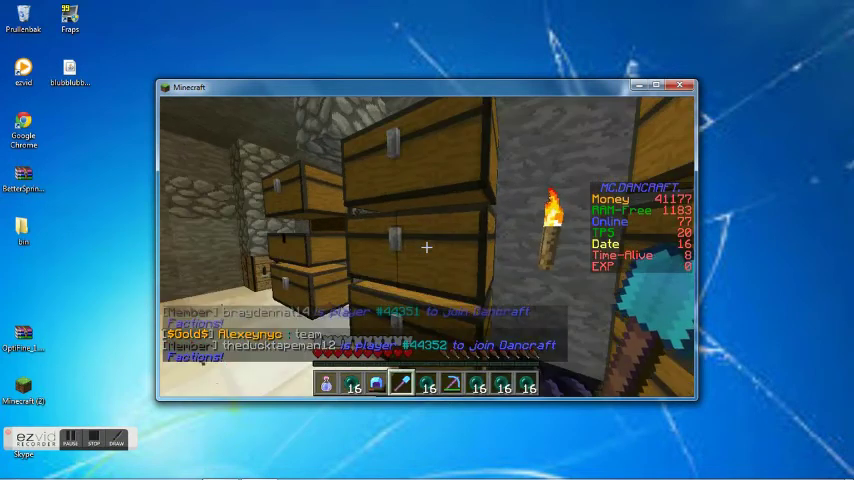
right_click(426, 247)
key(Escape)
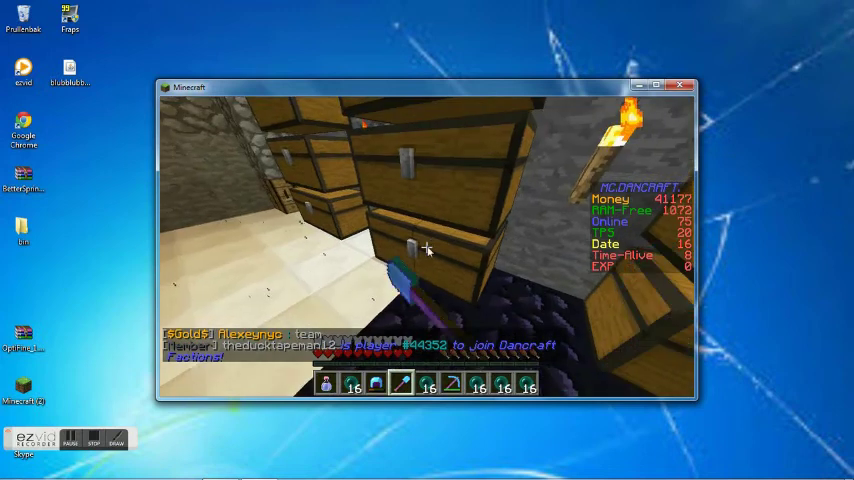
right_click(426, 247)
key(Escape)
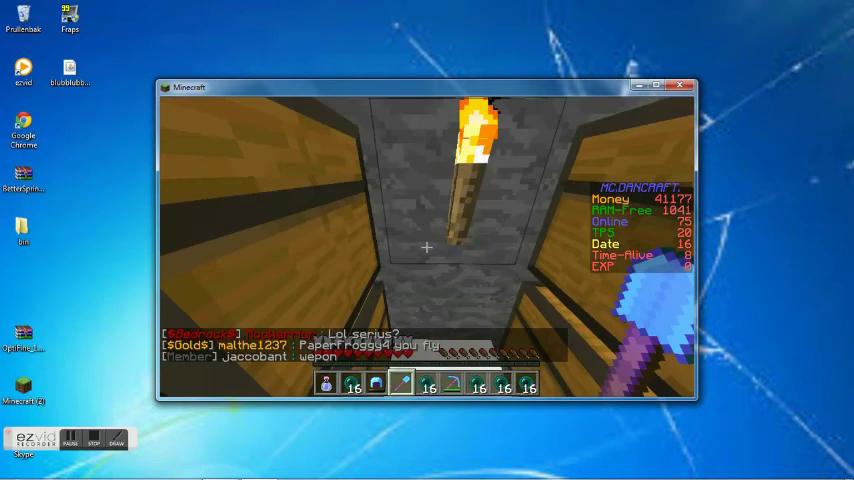
right_click(426, 247)
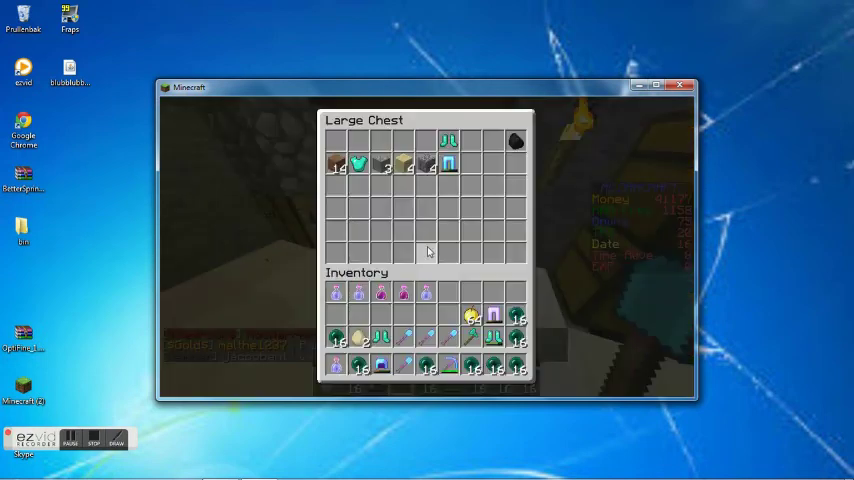
shift+click(449, 152)
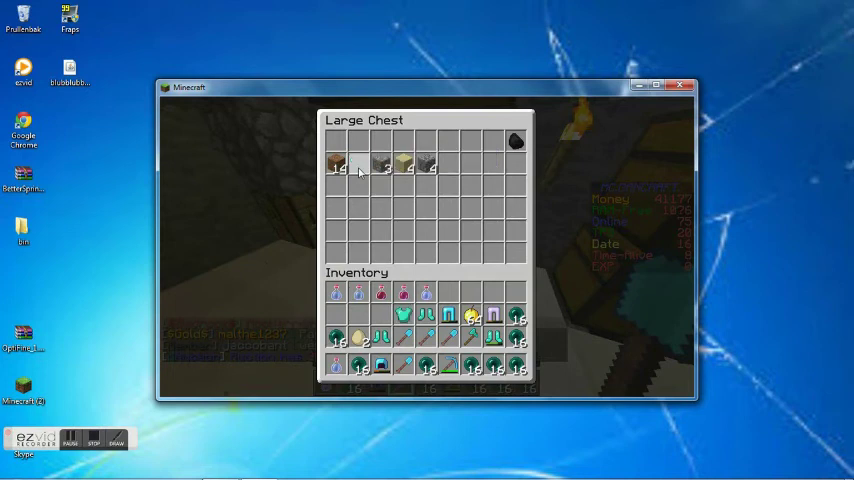
key(Escape)
Move all the Strength and Swiftness potions from the potion chest into the inventory
right_click(426, 247)
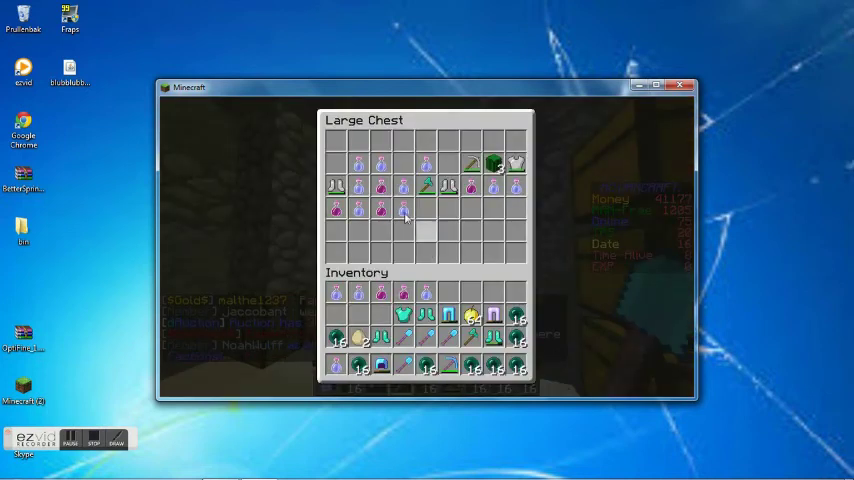
shift+click(404, 210)
shift+click(359, 210)
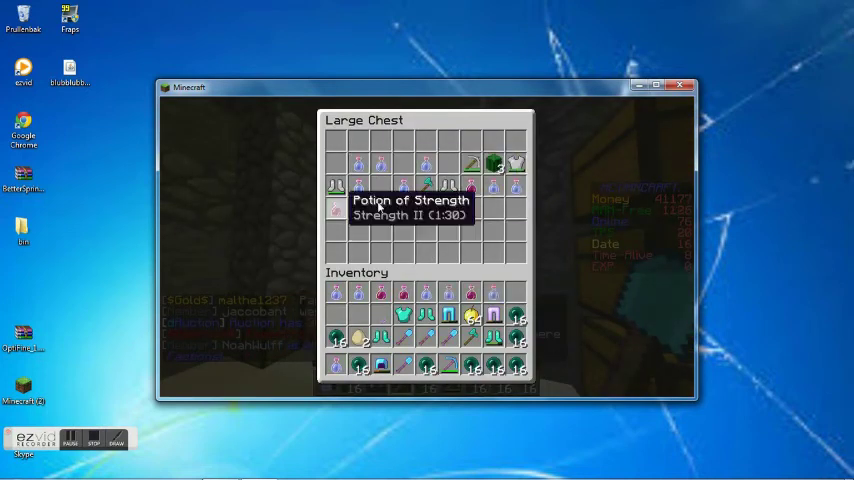
shift+click(336, 208)
shift+click(381, 186)
shift+click(404, 186)
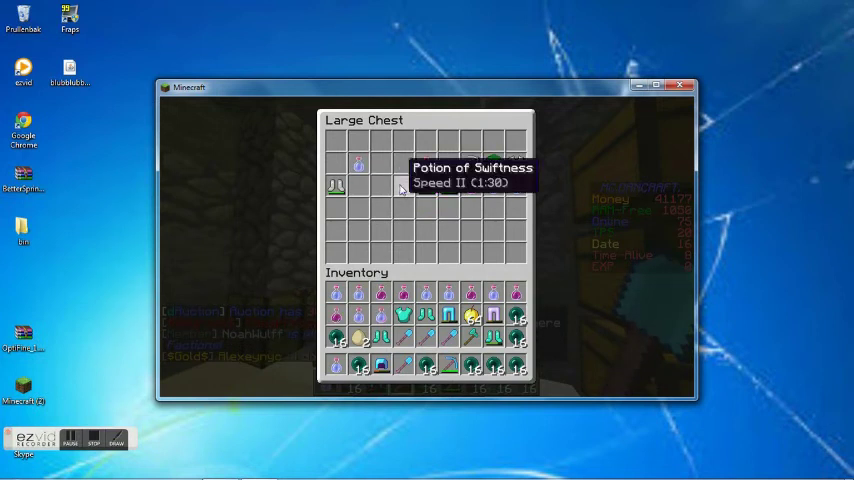
key(Escape)
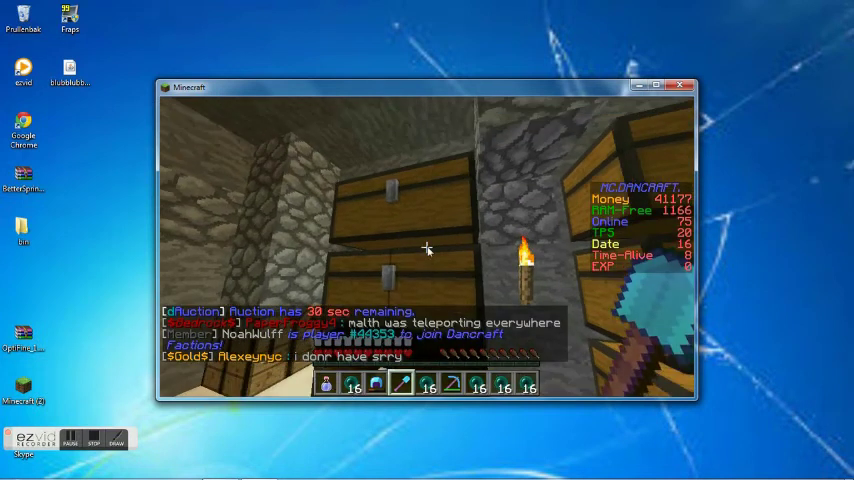
Check the last two chests in the room, then pause the game
right_click(427, 248)
key(Escape)
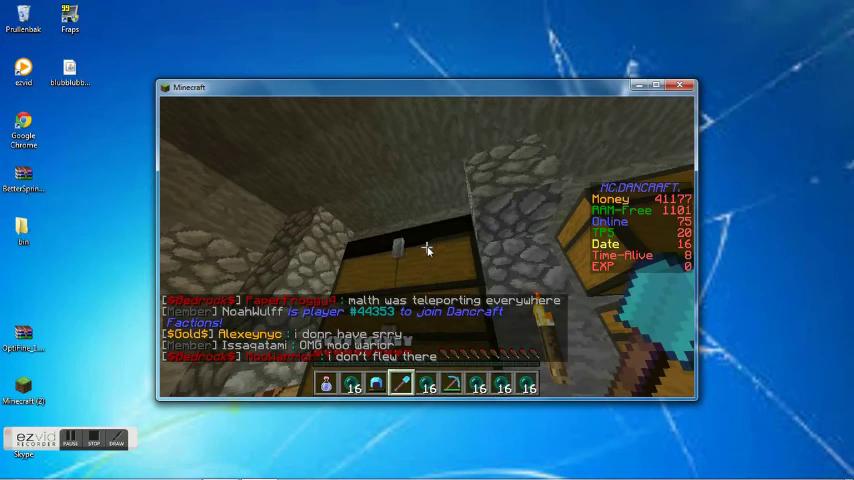
right_click(427, 247)
key(Escape)
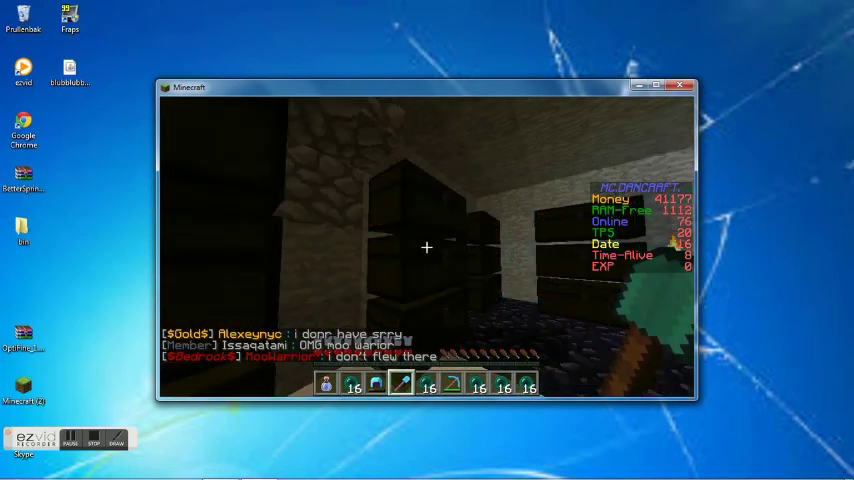
key(Escape)
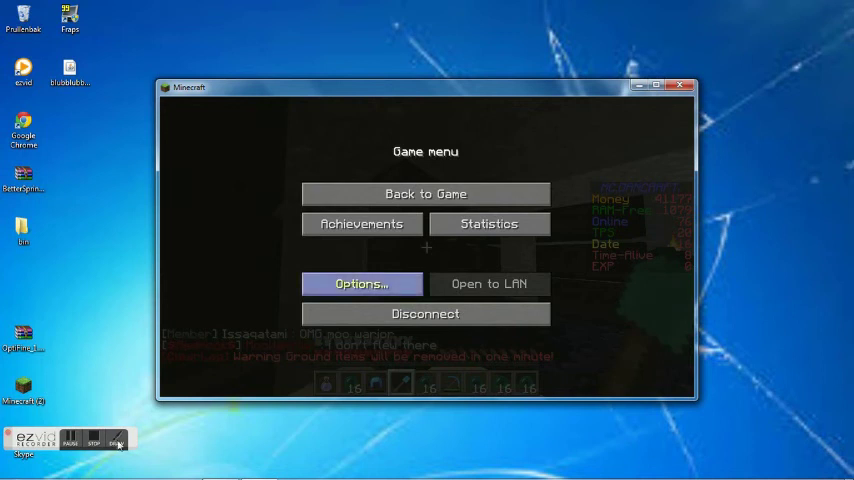